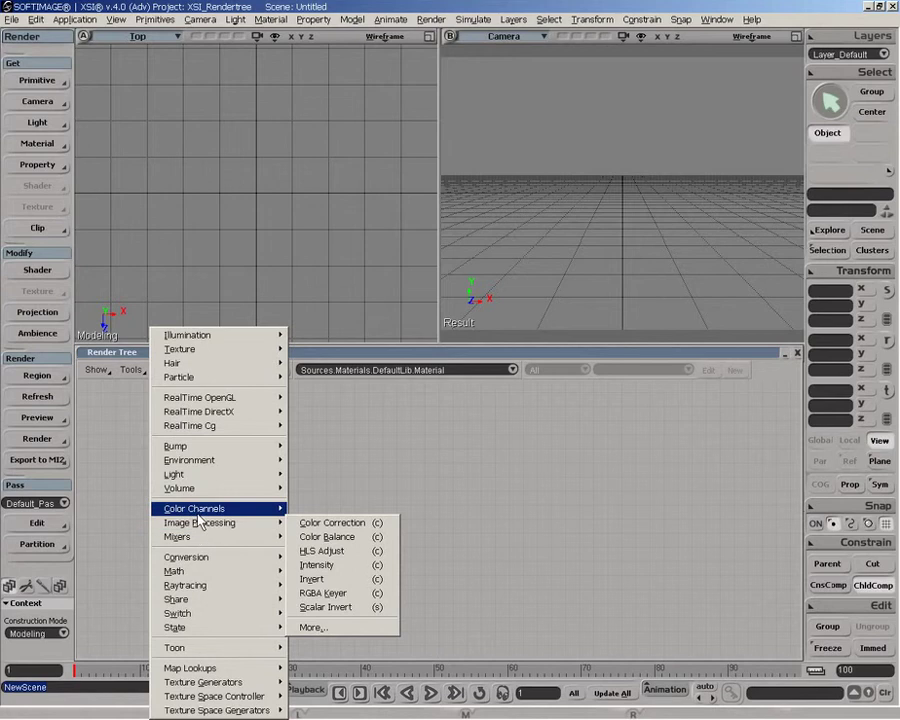
mouse_move(200, 509)
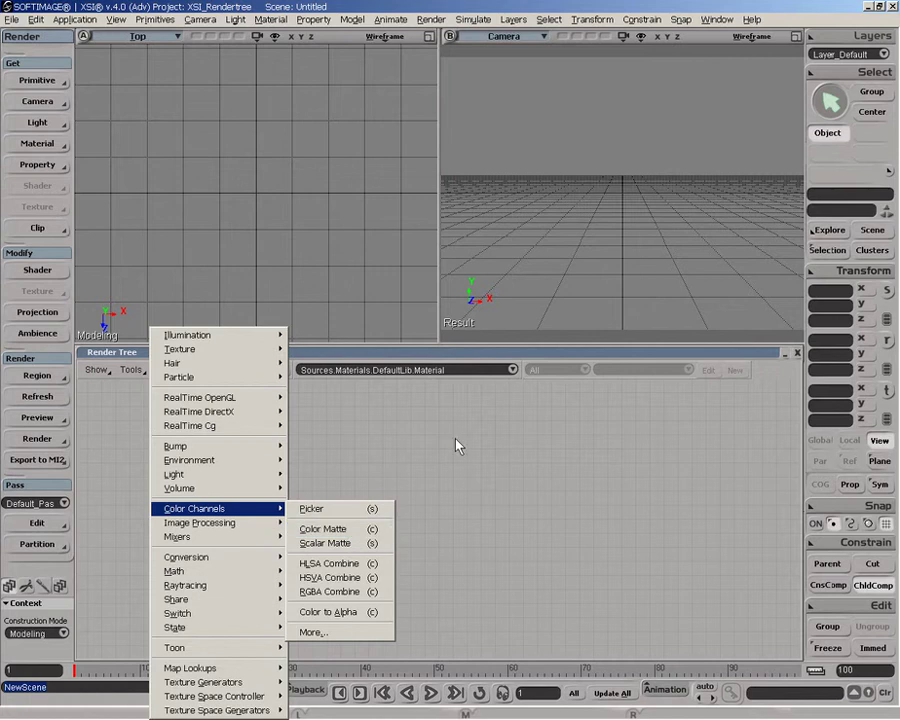
left_click(390, 412)
- Create a polygon mesh grid primitive in the scene
left_click(50, 82)
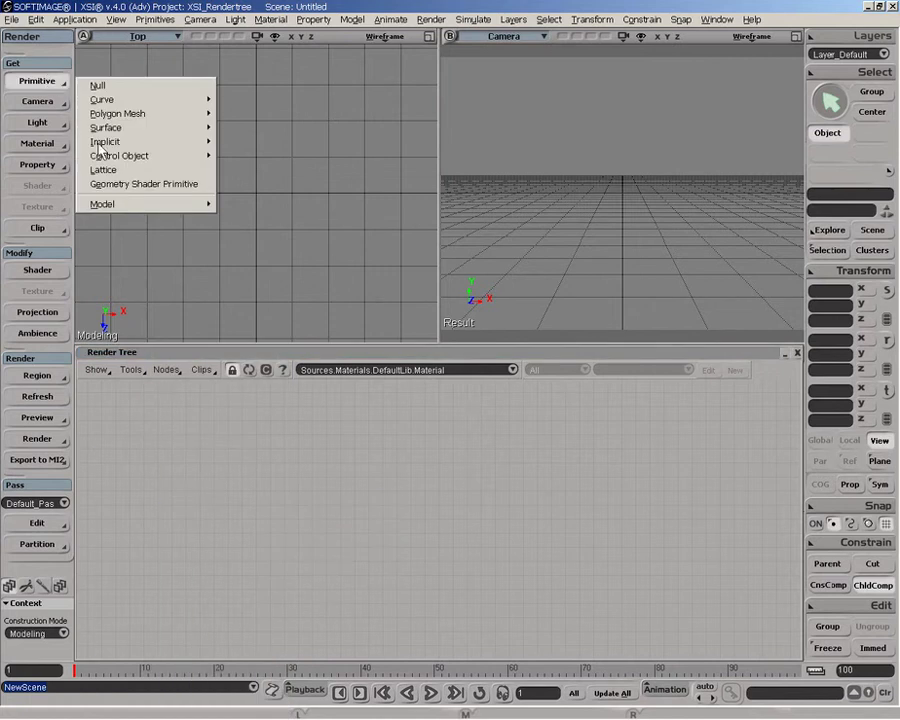
mouse_move(118, 113)
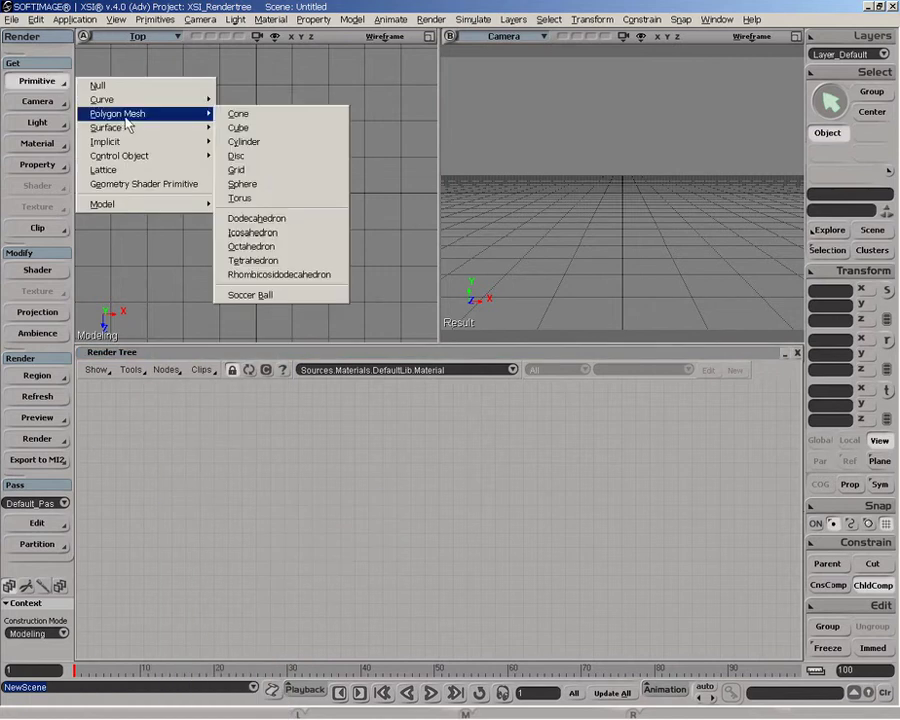
left_click(237, 170)
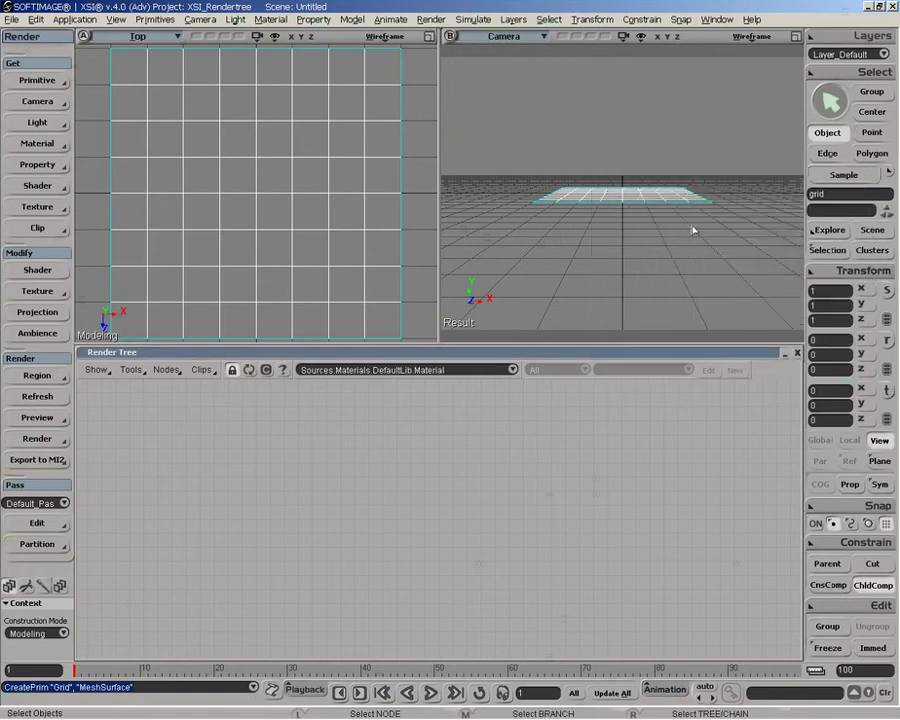
middle_click_drag(710, 250, 612, 271)
- Add an XZ texture projection to the grid
left_click(37, 164)
mouse_move(150, 168)
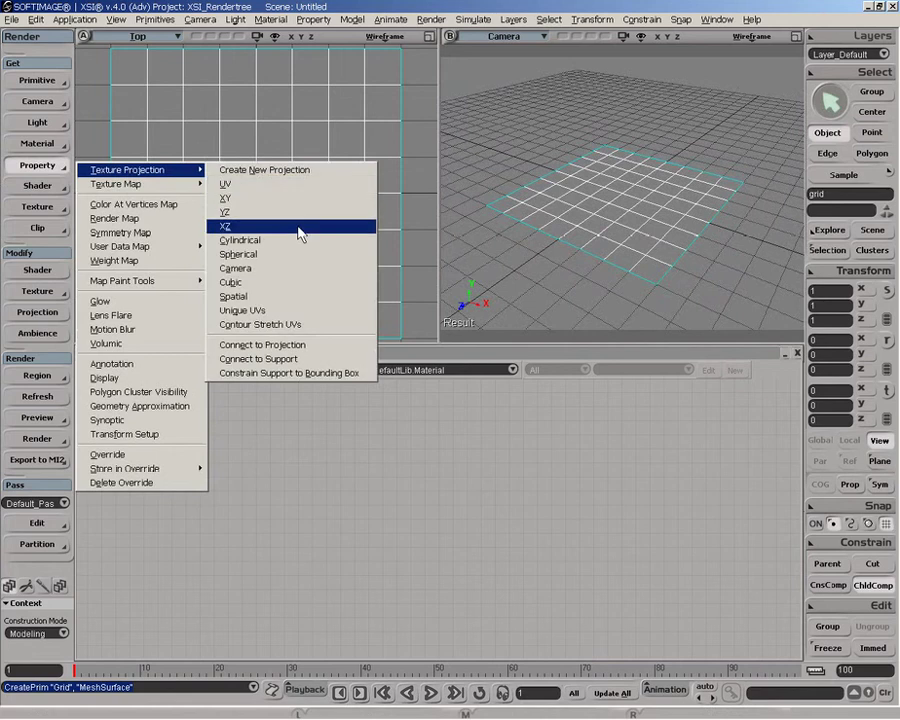
left_click(305, 228)
- Apply a Constant material to the grid, replacing a first Phong assignment
left_click(37, 143)
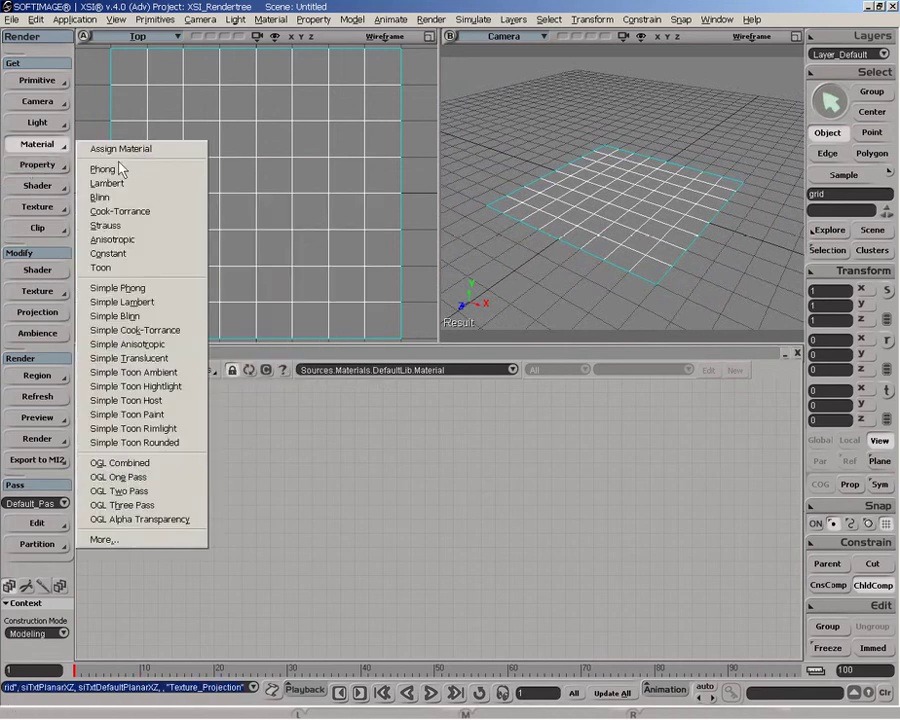
left_click(105, 169)
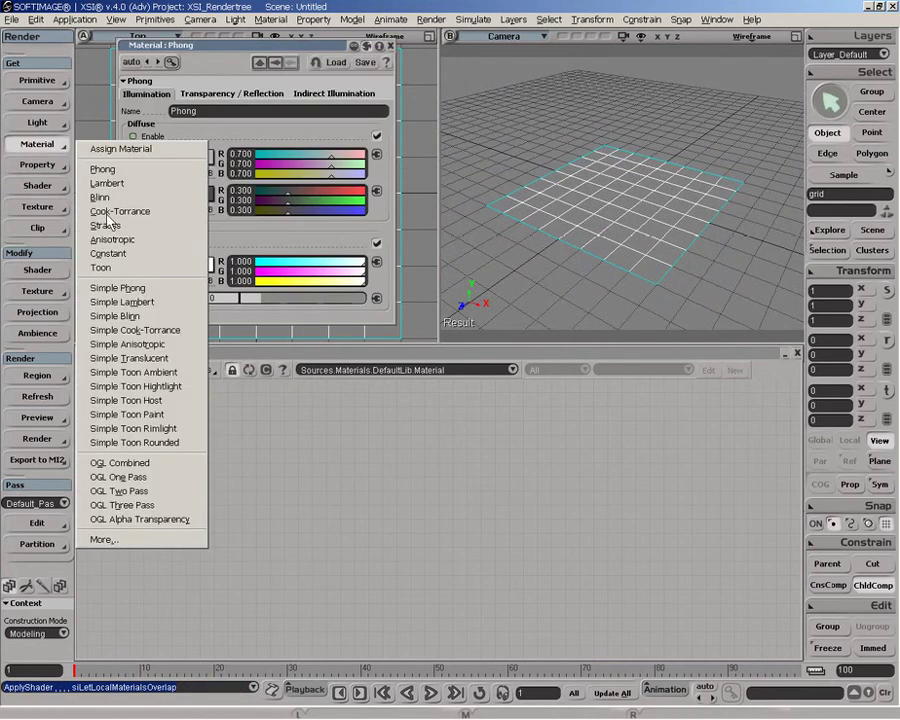
left_click(37, 143)
left_click(108, 253)
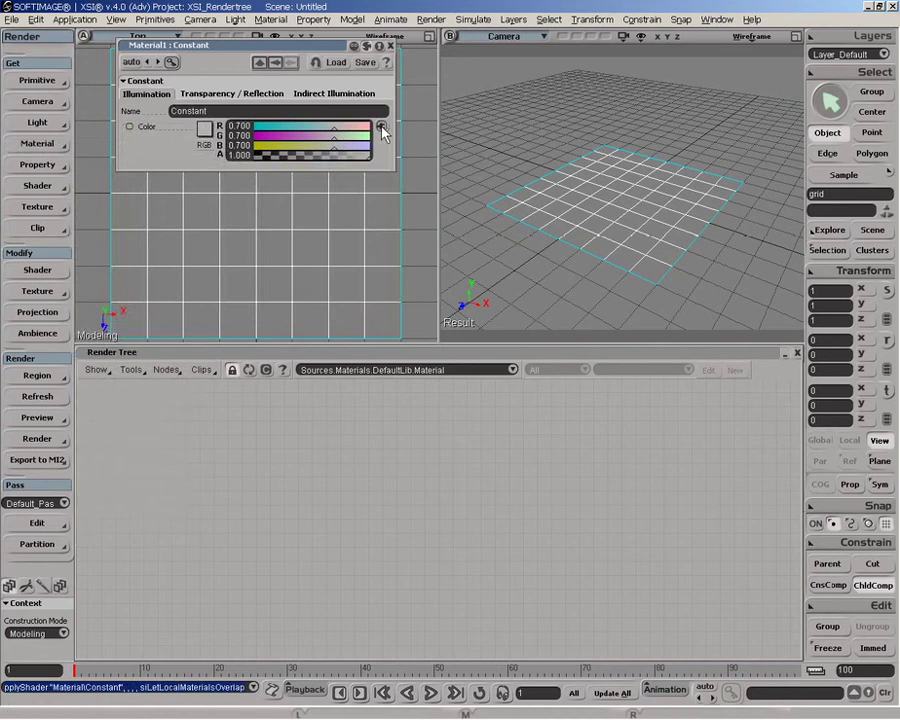
- Connect a Gradient texture to the Constant shader's color and draw a render region around the grid in the Camera view
left_click(381, 127)
left_click(446, 336)
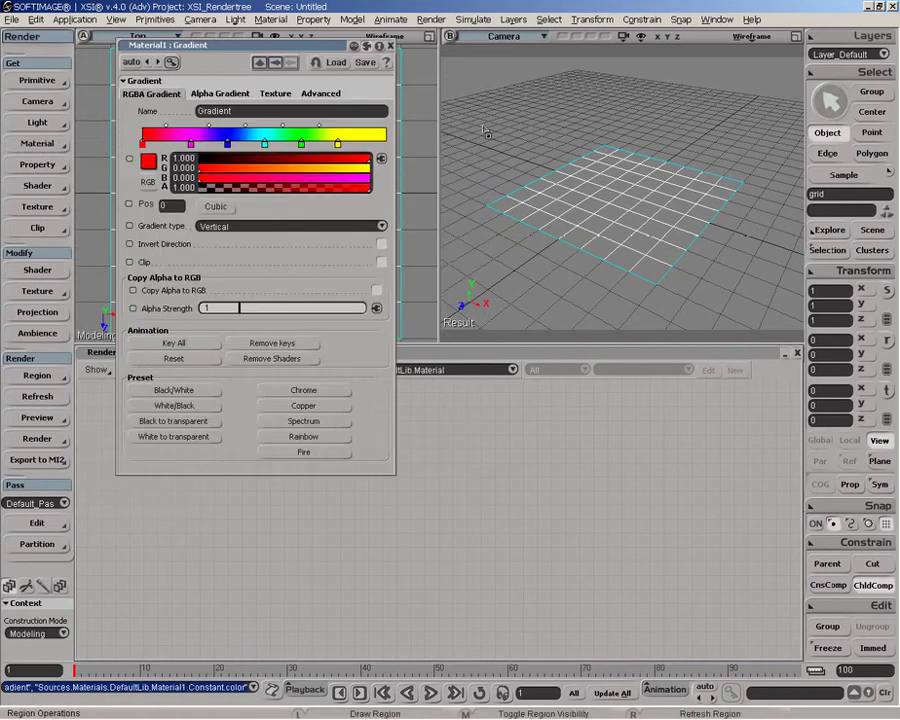
left_click_drag(481, 123, 746, 284)
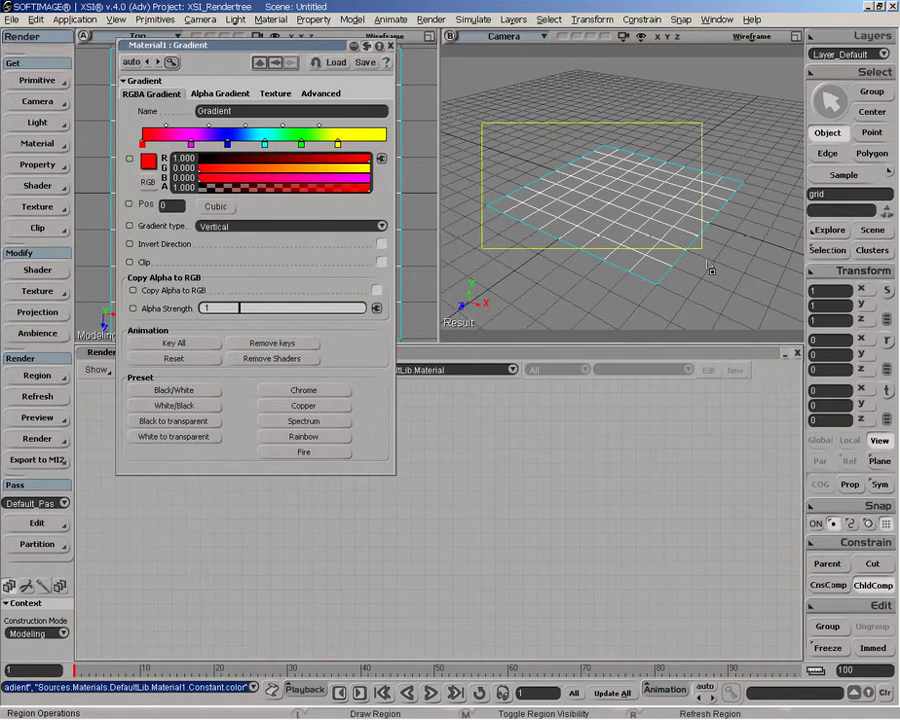
left_click(390, 45)
- Load the grid's material into the Render Tree and spread the Gradient, Constant and Material1 nodes apart
left_click(248, 371)
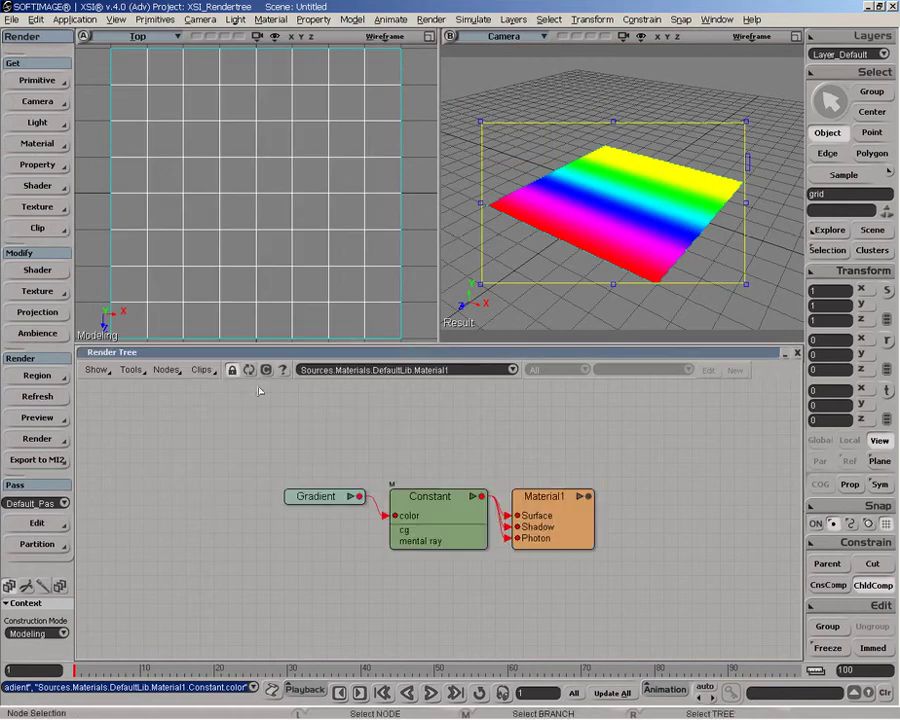
left_click_drag(348, 497, 263, 492)
left_click_drag(581, 520, 651, 516)
left_click_drag(447, 521, 455, 521)
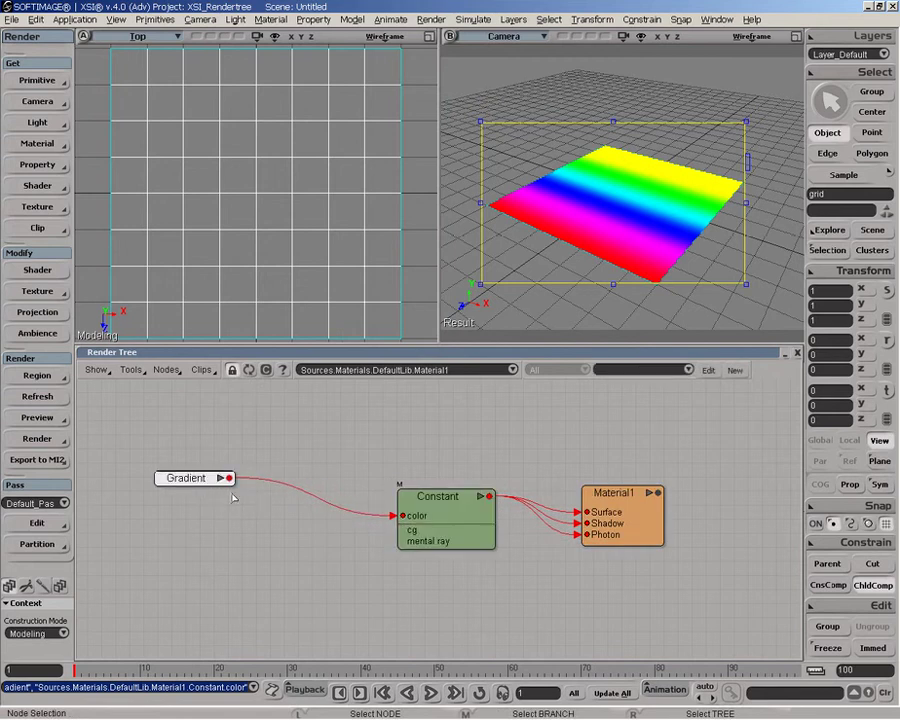
- Add a Color Matte node to the Render Tree and make room for it between the Gradient and Constant nodes
left_click(166, 369)
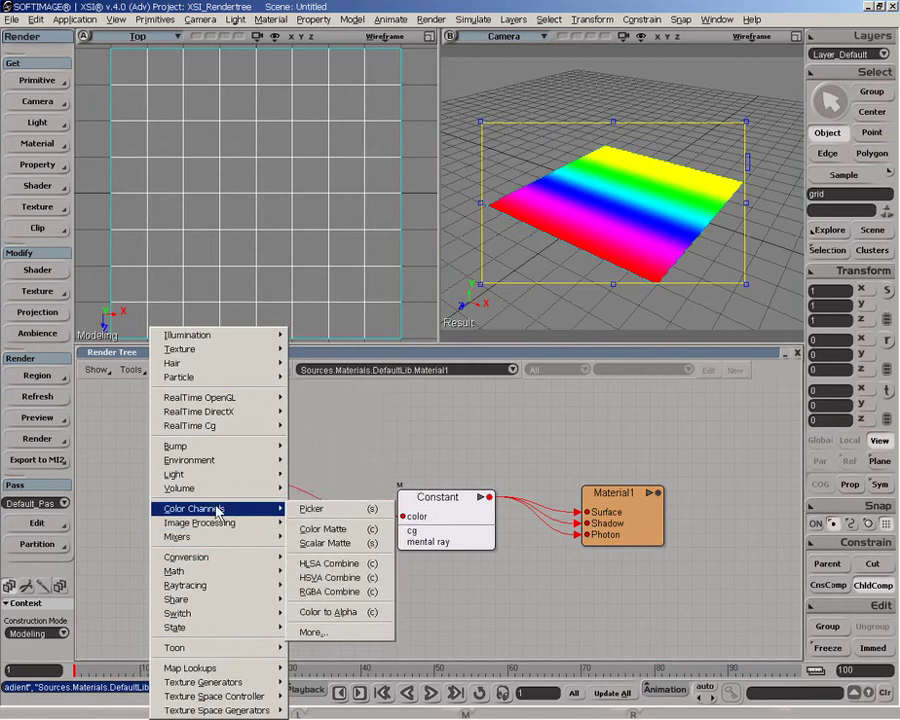
left_click(320, 522)
left_click_drag(413, 400, 374, 438)
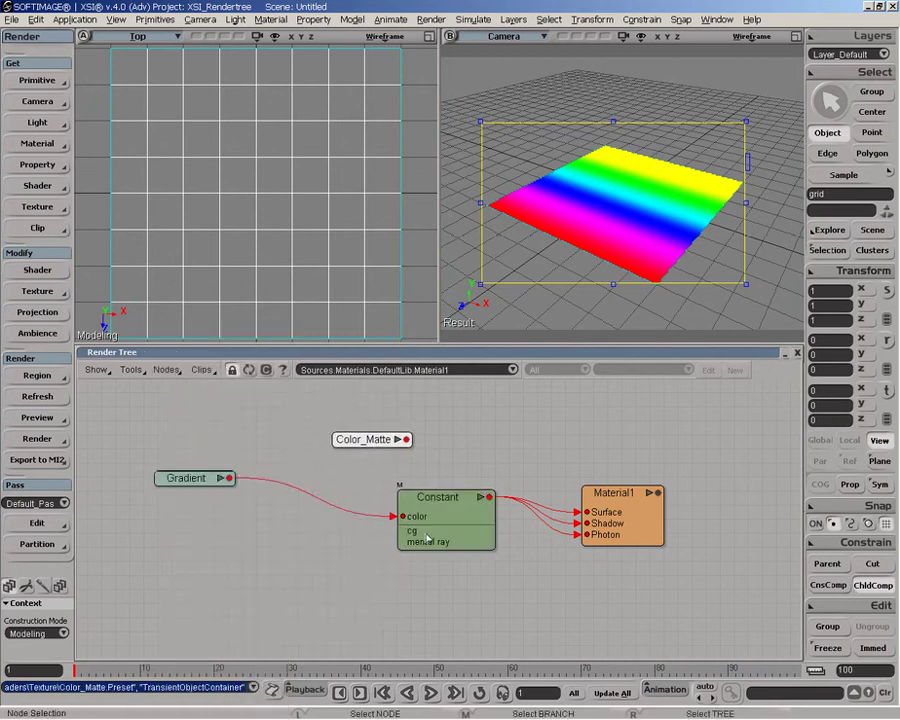
left_click_drag(410, 542, 447, 542)
left_click_drag(374, 440, 341, 447)
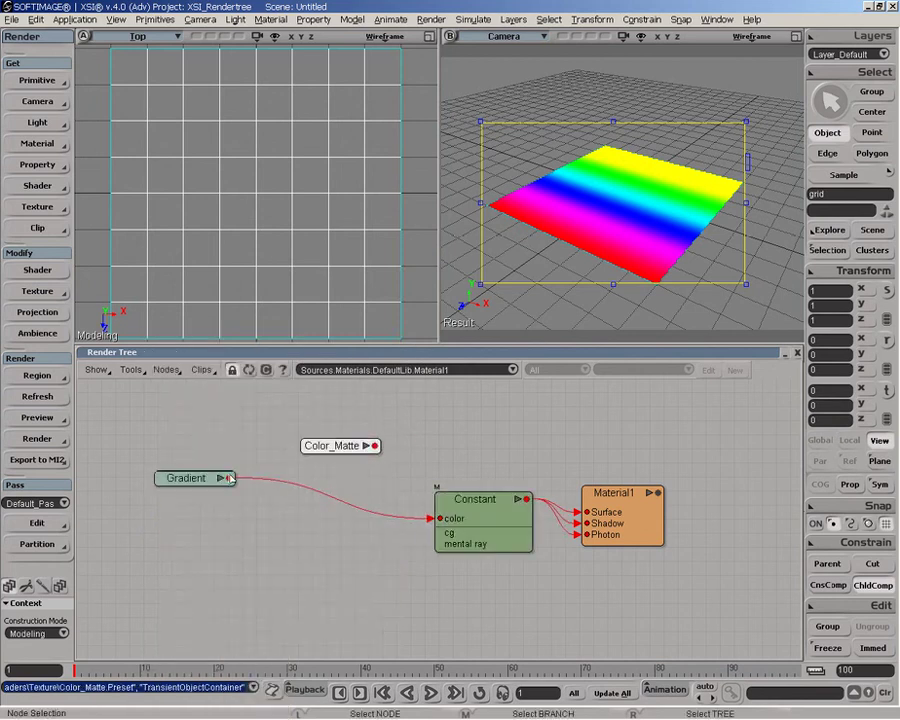
- Connect the Gradient to the Color_Matte input and the Color_Matte output to the Constant shader's color
left_click_drag(229, 478, 478, 520)
left_click(359, 396)
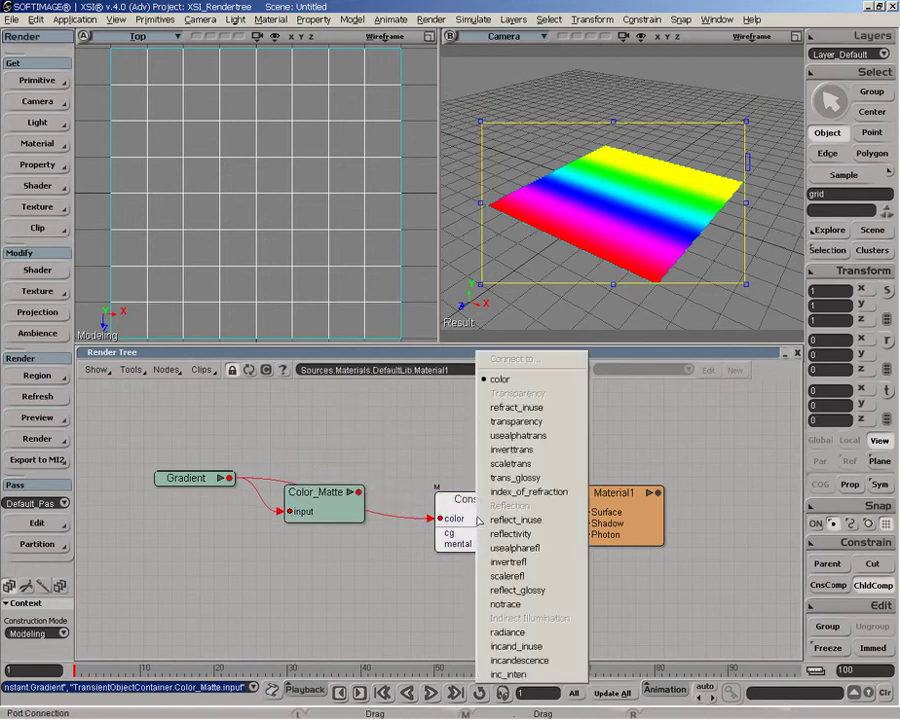
left_click(522, 381)
left_click_drag(336, 515, 349, 521)
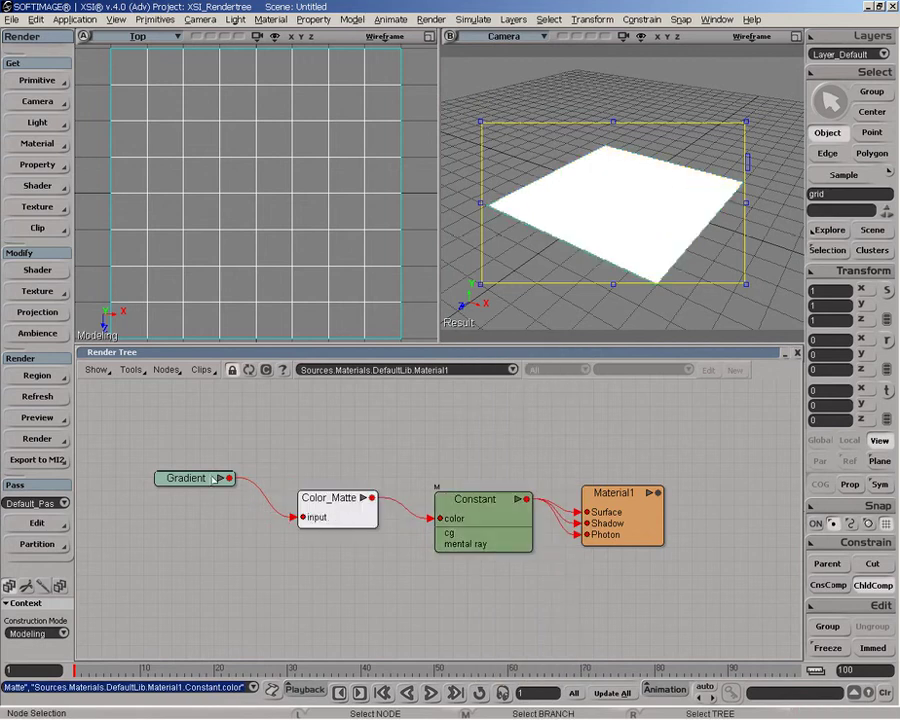
- Check the Gradient shader's properties and move its node roughly level with Color_Matte
double_click(196, 480)
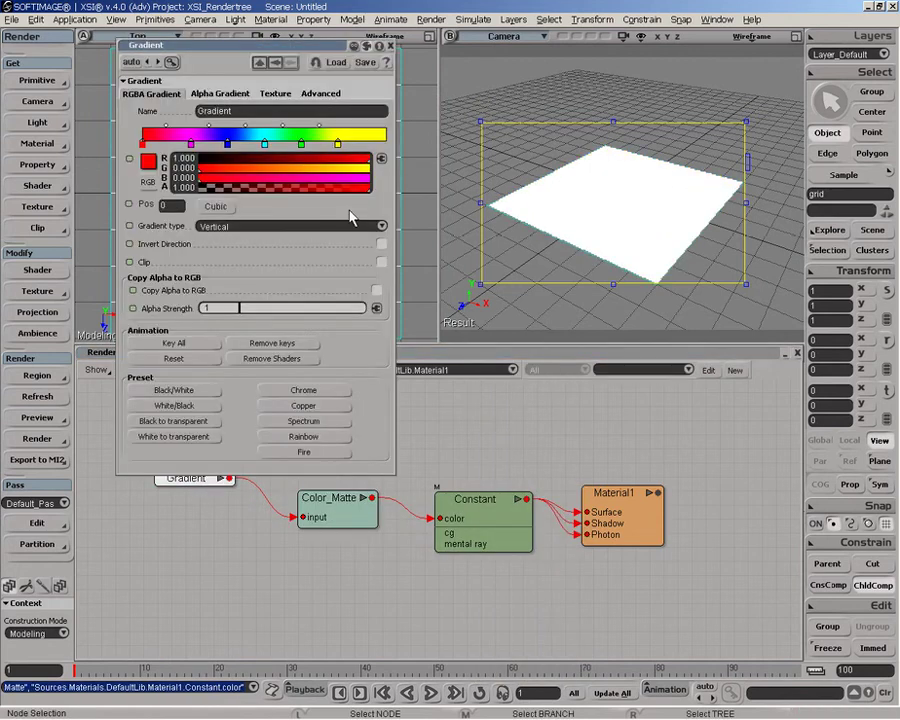
left_click(392, 47)
left_click_drag(193, 481, 201, 495)
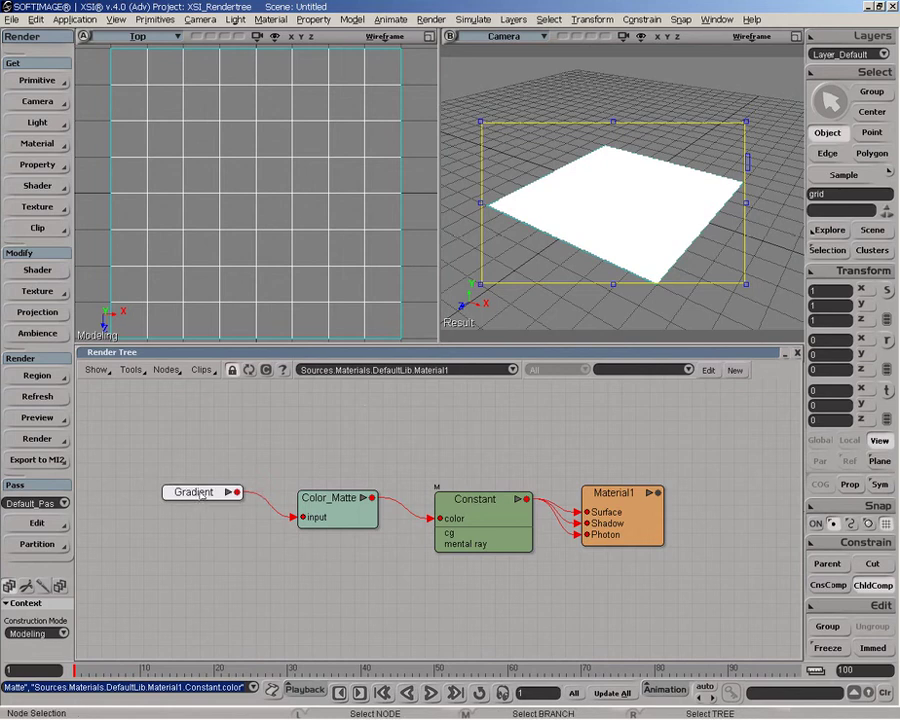
- Preview the Red, Green, Blue and Alpha channels of the Color_Matte node in the RGBA color space
double_click(336, 511)
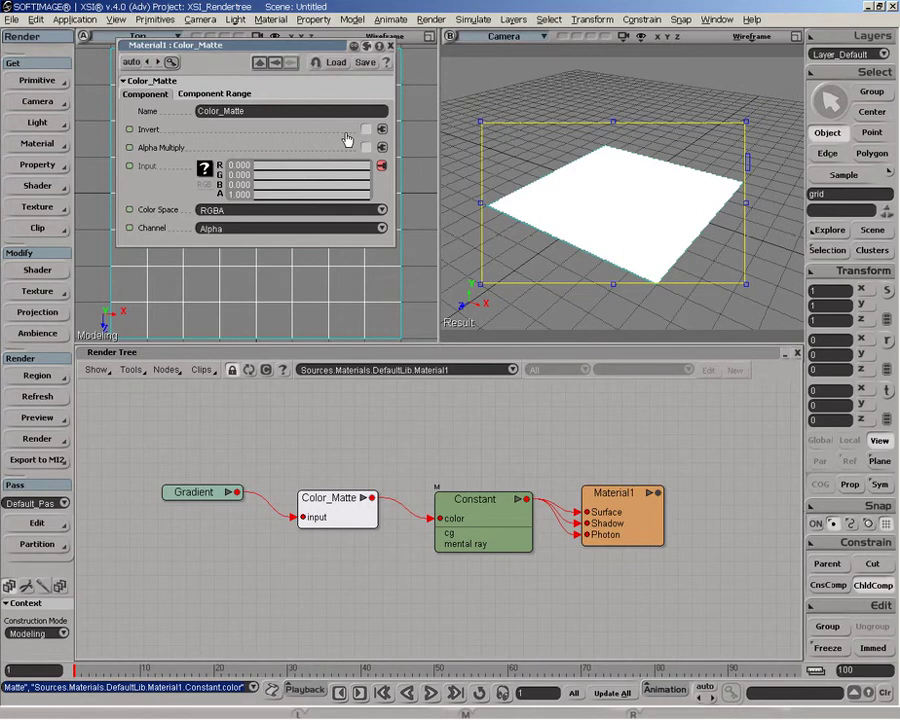
left_click(270, 228)
left_click(271, 196)
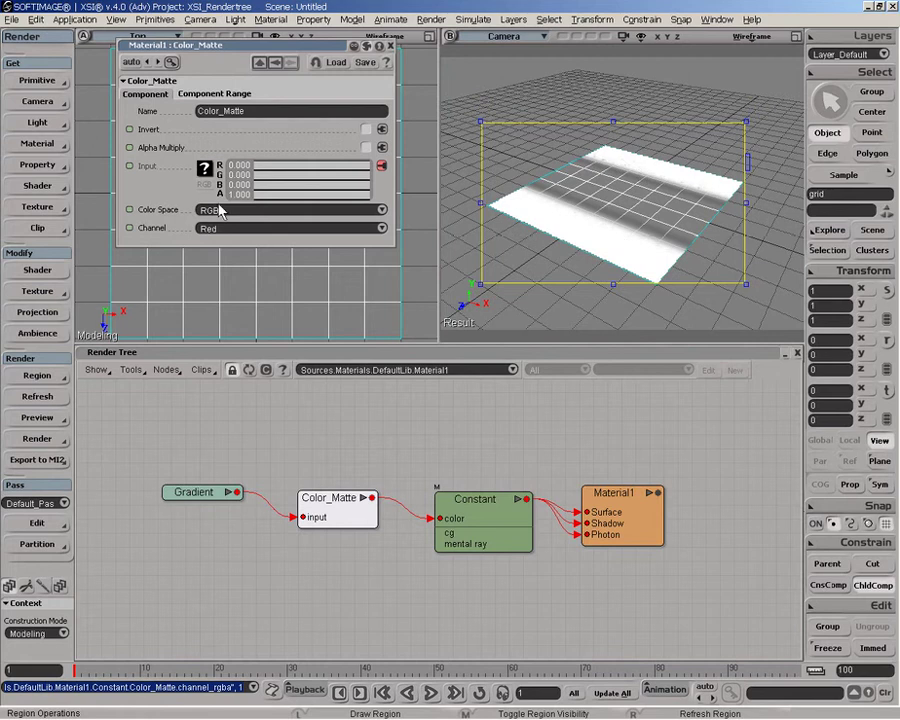
left_click(238, 228)
left_click(240, 237)
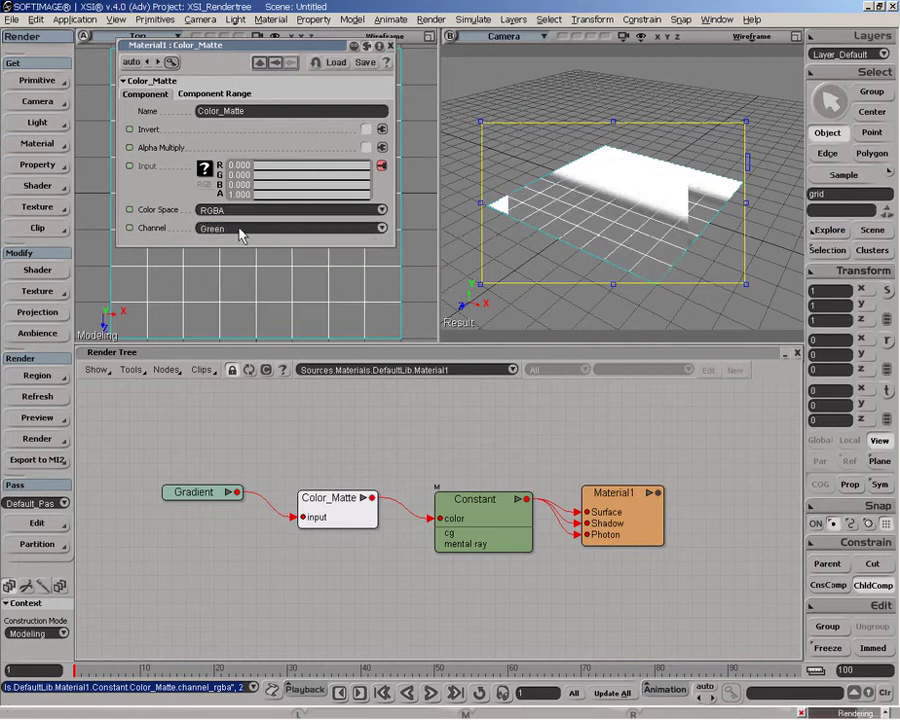
left_click(238, 230)
left_click(240, 236)
left_click(243, 232)
left_click(246, 237)
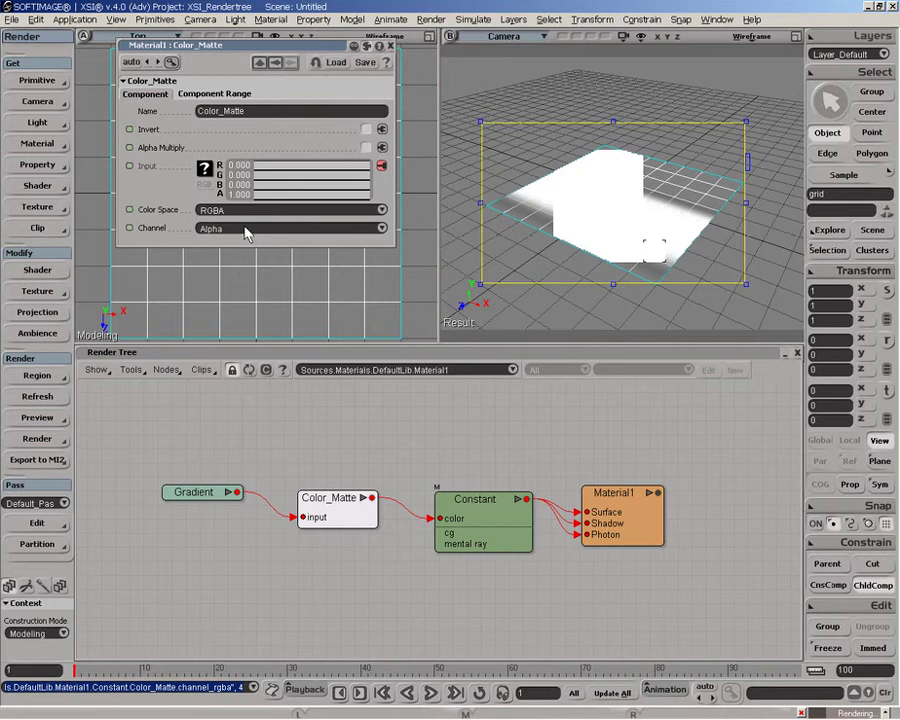
left_click(245, 230)
left_click(245, 226)
- Switch the Color_Matte color space to HLSA and reopen the node's properties to refresh them
left_click(245, 210)
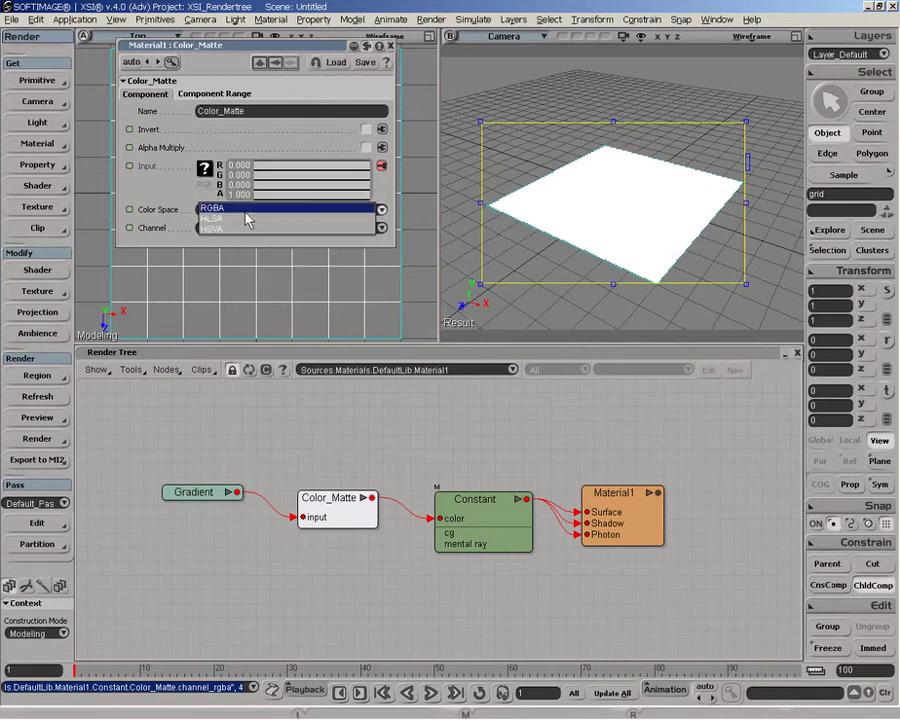
left_click(245, 224)
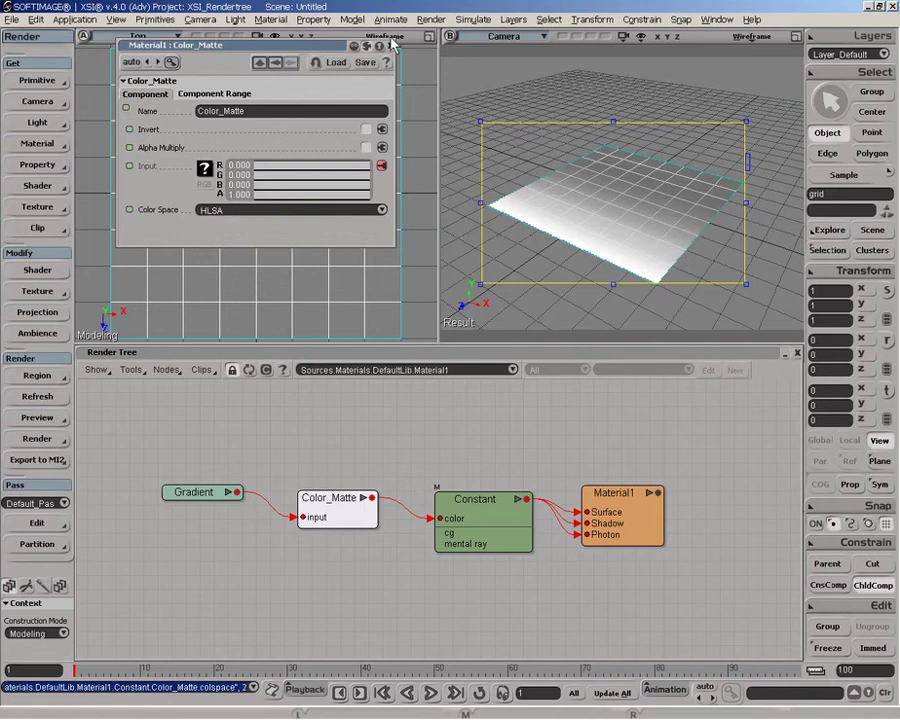
double_click(351, 513)
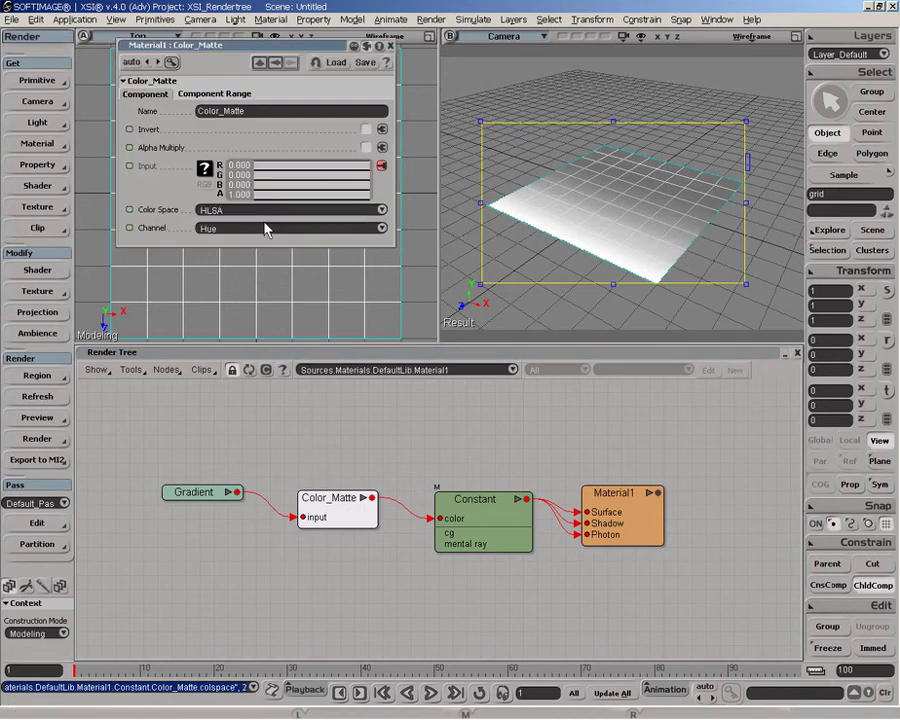
- Try the Luminance, Saturation and Hue channels on Color_Matte, finishing on Luminance
left_click(267, 228)
left_click(271, 246)
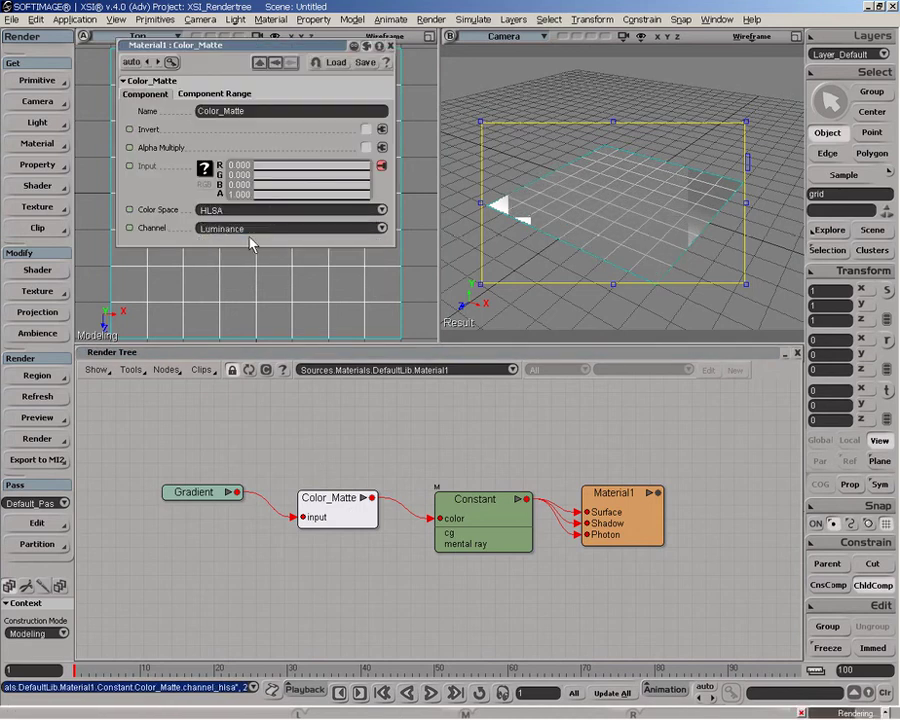
left_click(250, 229)
left_click(250, 238)
left_click(250, 229)
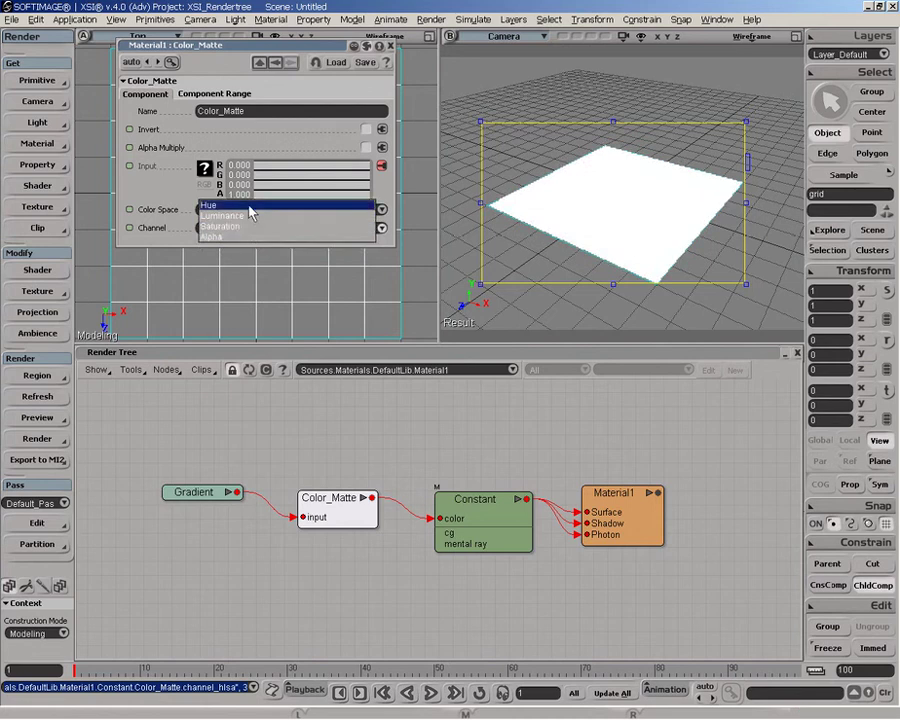
left_click(250, 206)
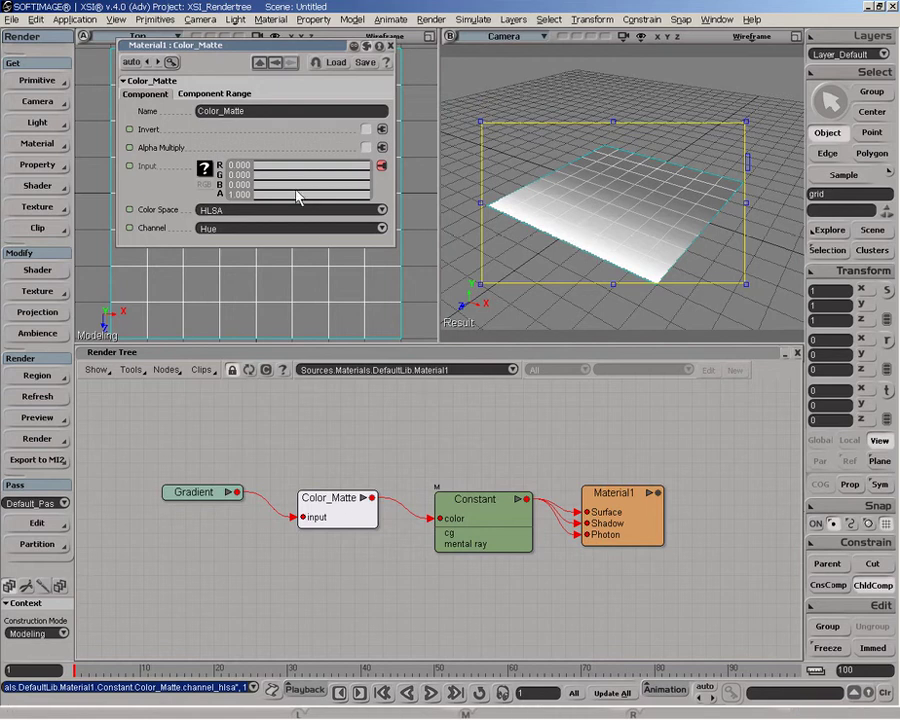
left_click(251, 229)
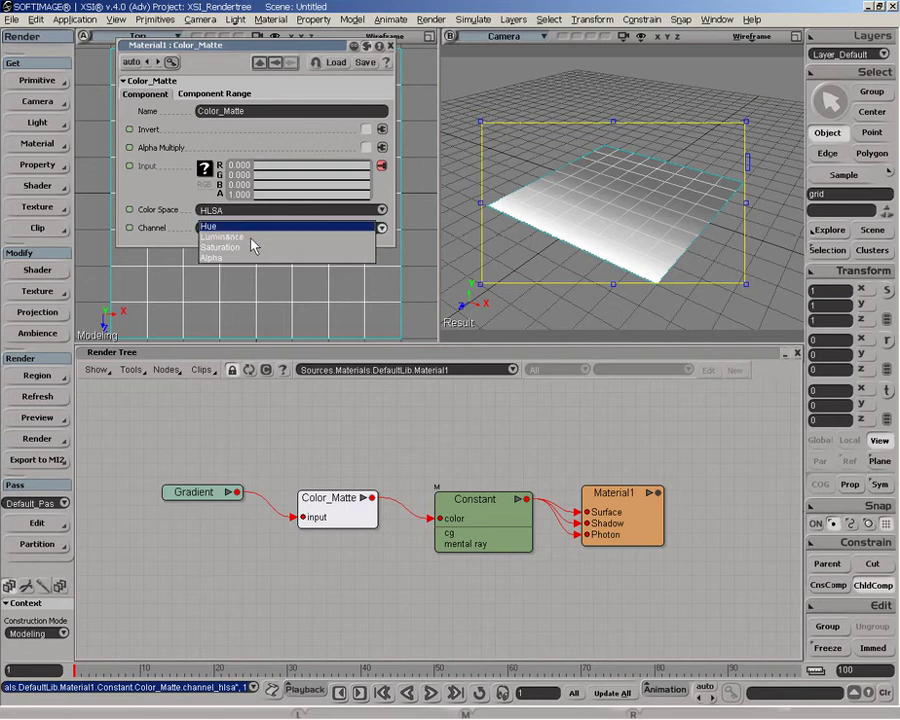
left_click(253, 246)
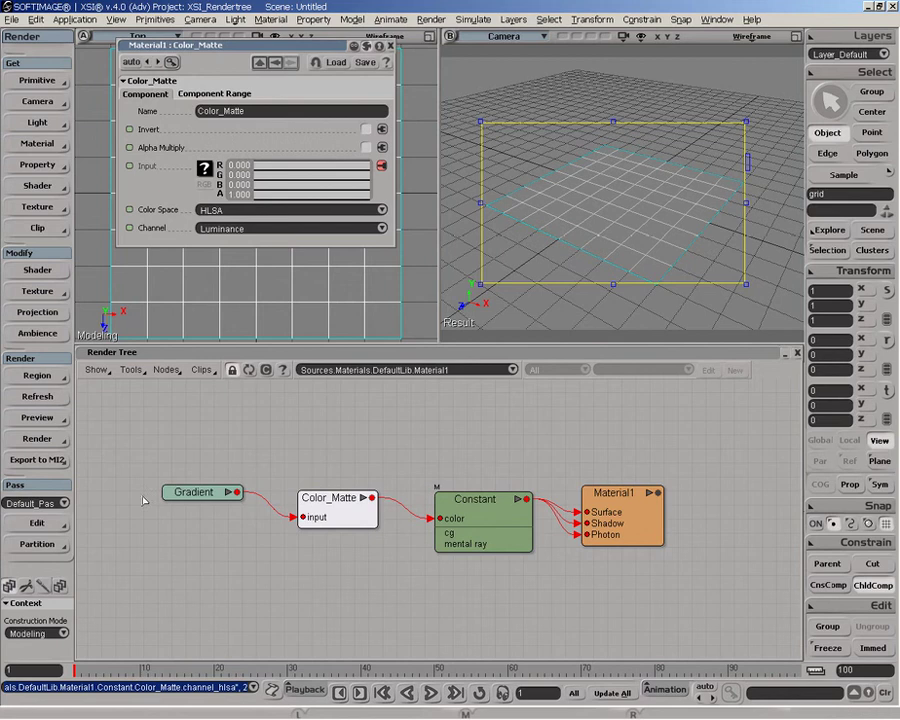
- Apply the Black/White preset to the Gradient texture and close its properties
double_click(195, 492)
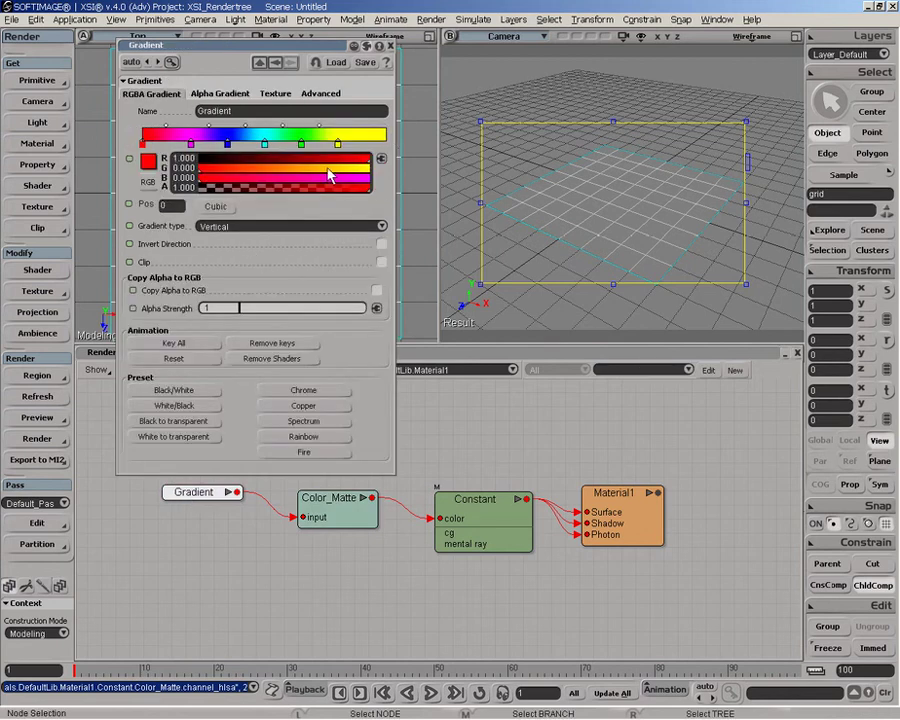
left_click(187, 393)
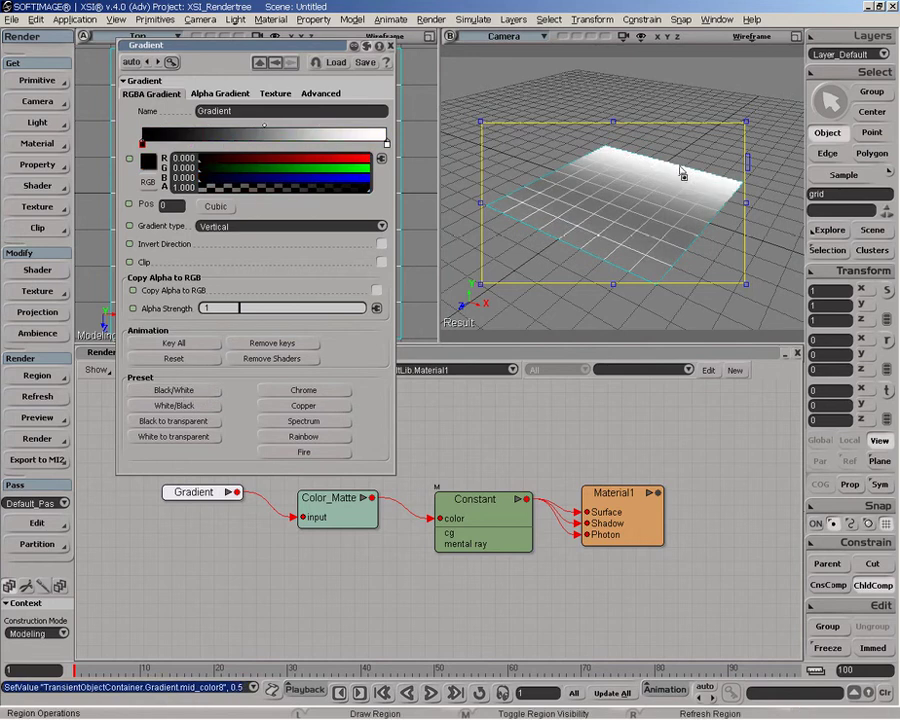
left_click(391, 46)
- Preview the Invert option of Color_Matte by enabling it and switching it back off
double_click(342, 505)
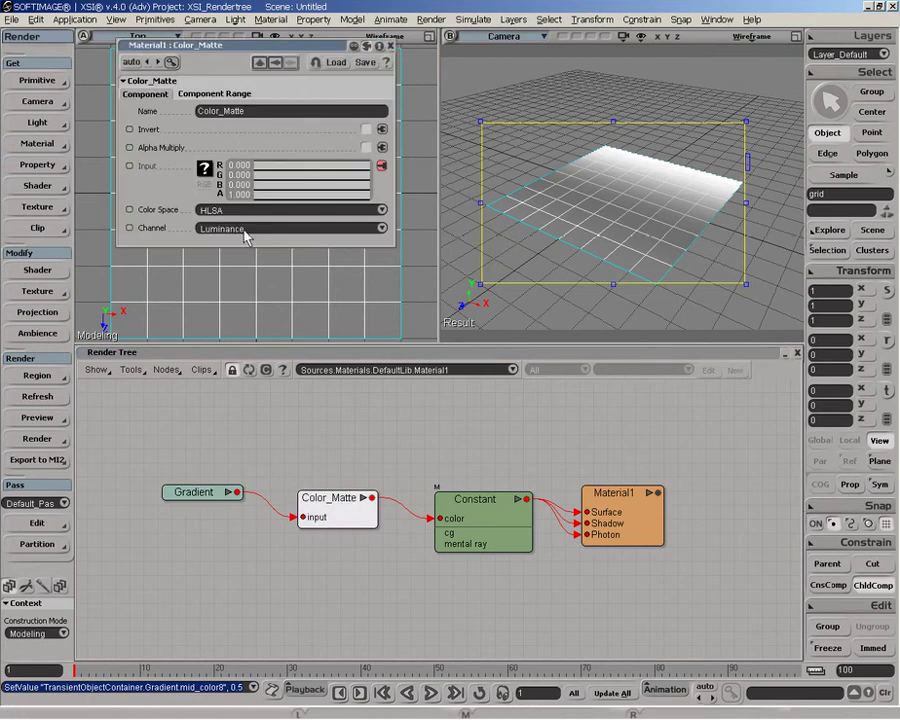
left_click(366, 130)
left_click(366, 130)
left_click(366, 130)
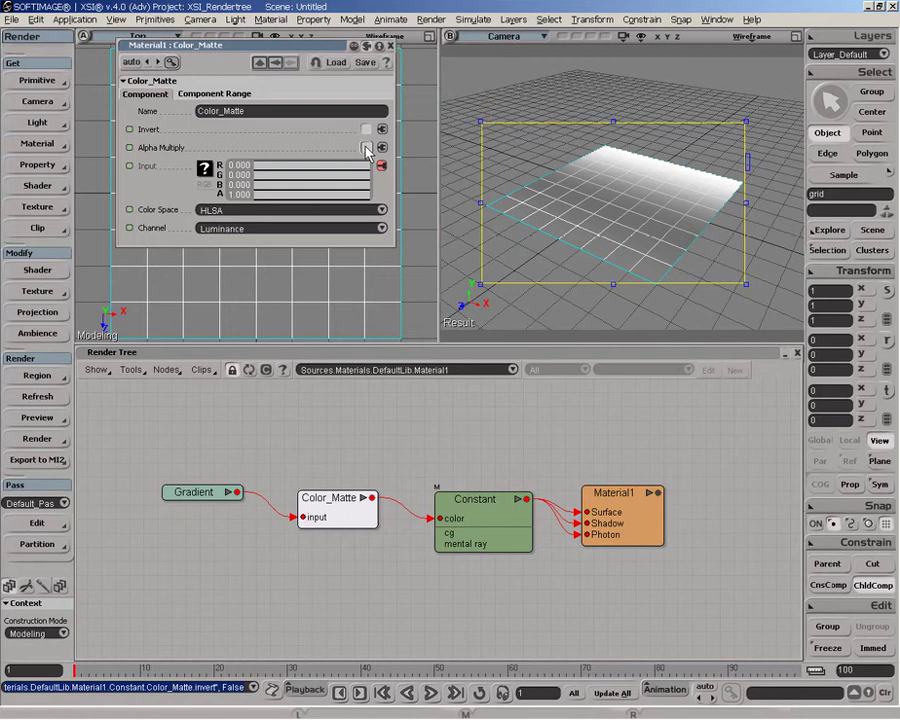
- Check Invert on Color_Matte once more by toggling it on and off, and enable the node's component range
left_click(366, 130)
left_click(366, 130)
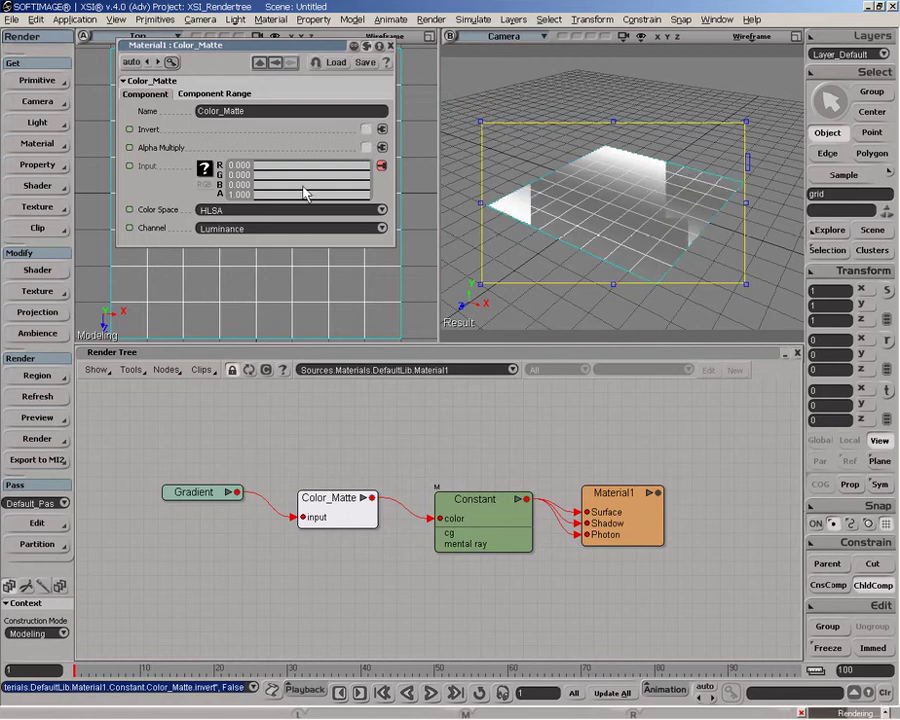
left_click(180, 94)
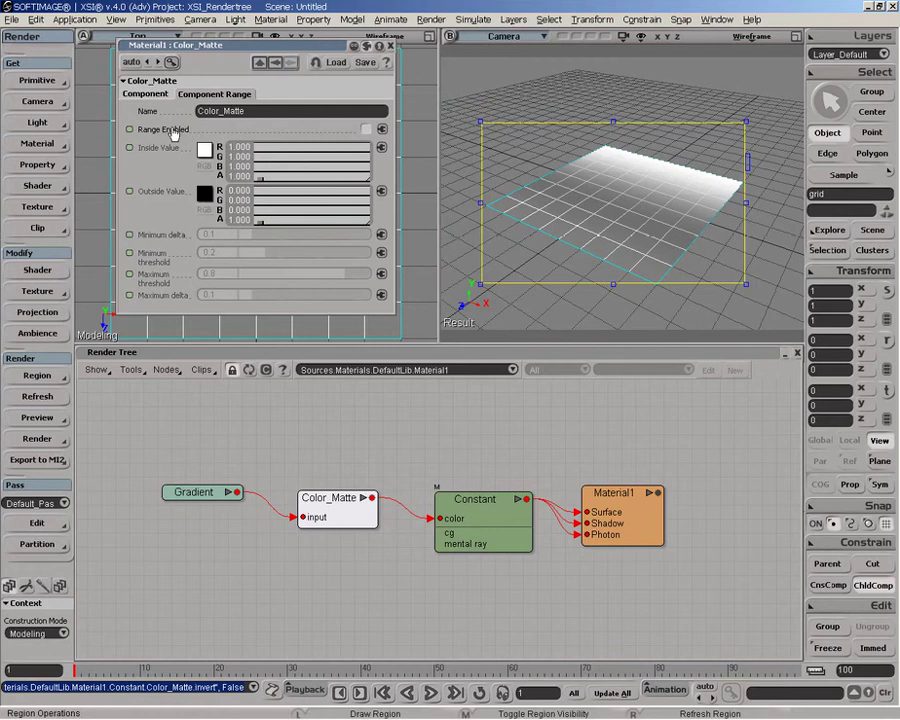
left_click(366, 129)
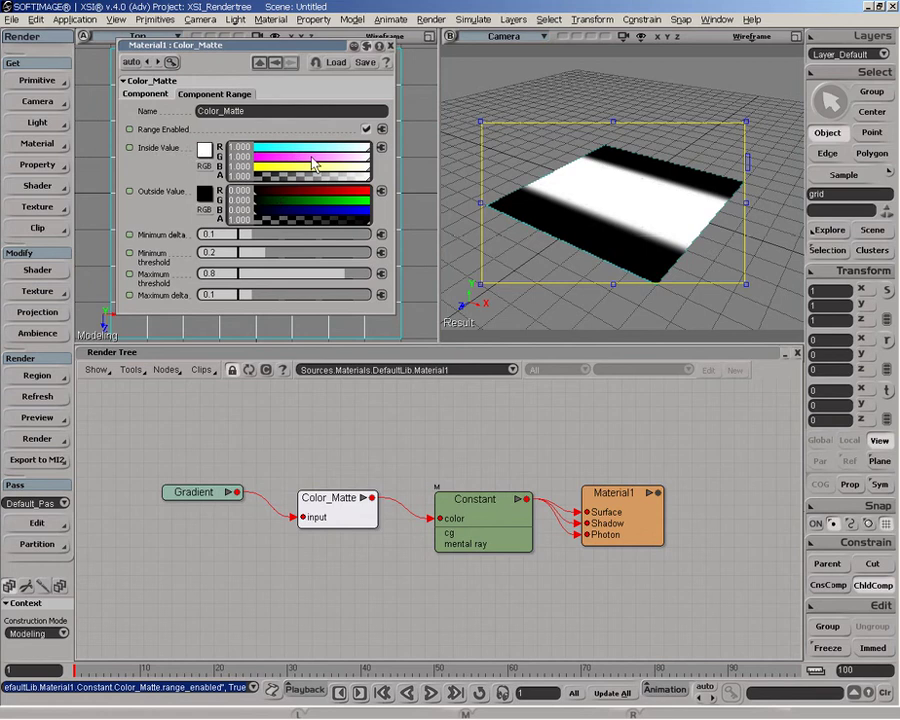
- Try other green and blue amounts in Color_Matte's Inside and Outside values, returning them to white and black
left_click_drag(300, 157, 252, 158)
left_click_drag(306, 157, 400, 161)
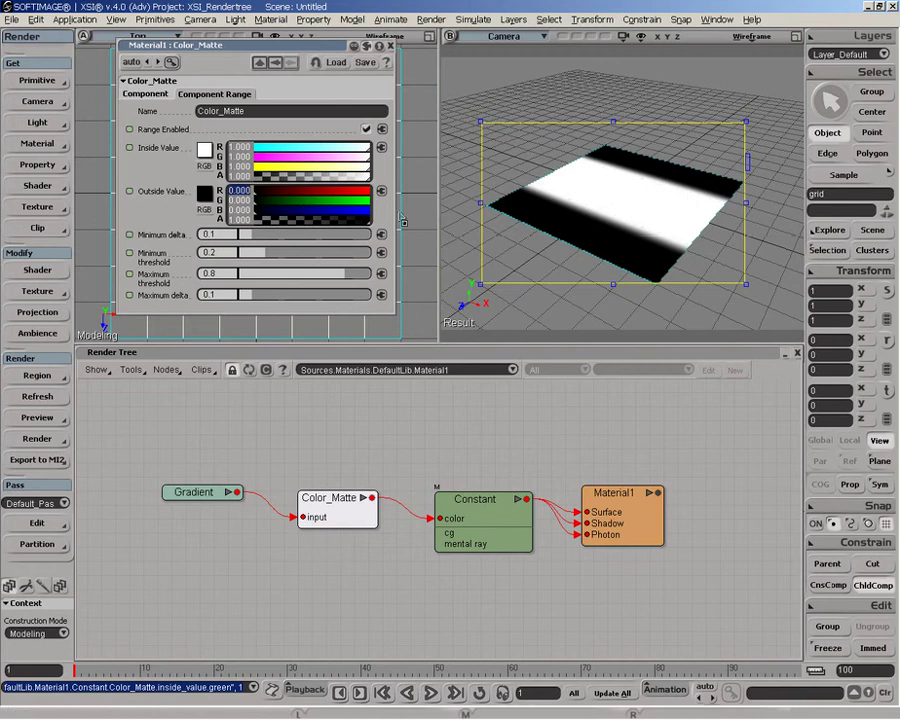
left_click_drag(301, 213, 225, 210)
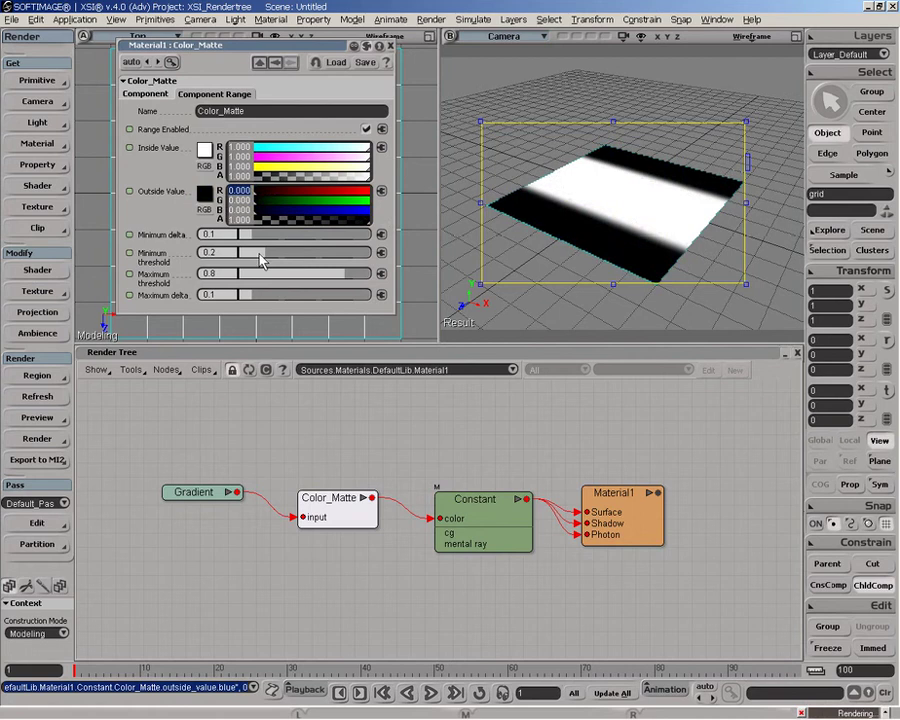
- Try a narrow, hard-edged Color_Matte range with both deltas at 0, minimum threshold 0.218 and maximum threshold 0.452
left_click_drag(262, 259, 290, 258)
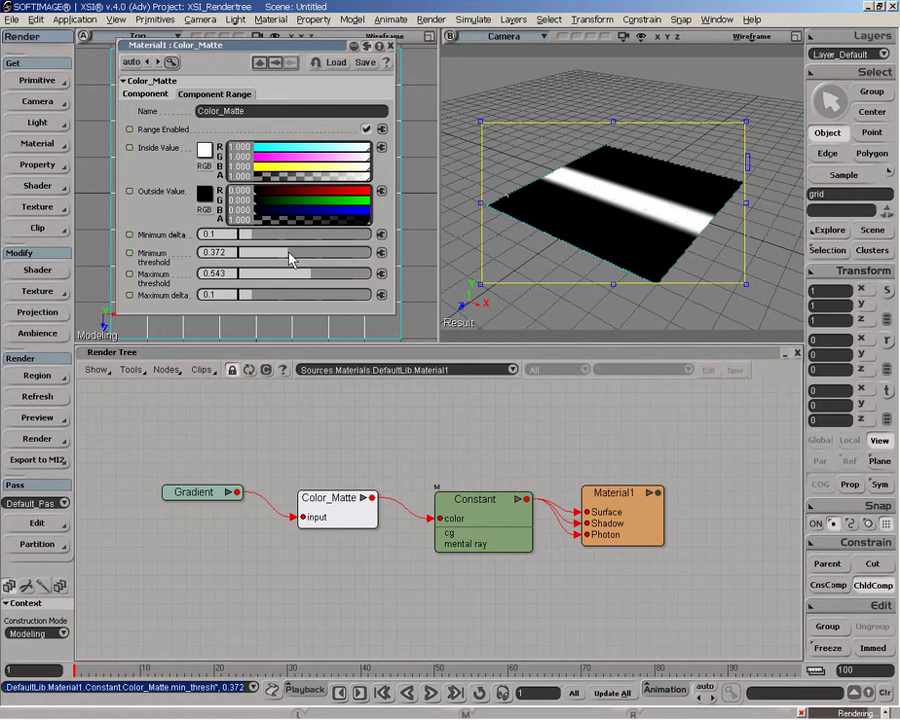
mouse_move(249, 241)
left_mouse_down()
mouse_move(273, 243)
mouse_move(263, 235)
mouse_move(271, 235)
mouse_move(236, 238)
left_mouse_up()
left_click_drag(265, 305, 225, 300)
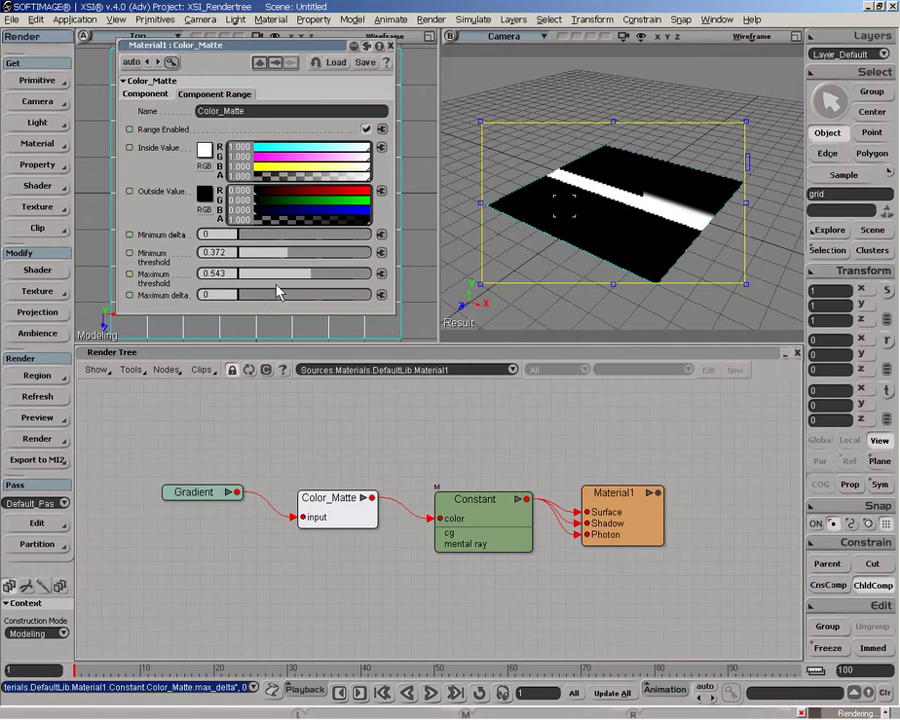
left_click_drag(279, 253, 301, 279)
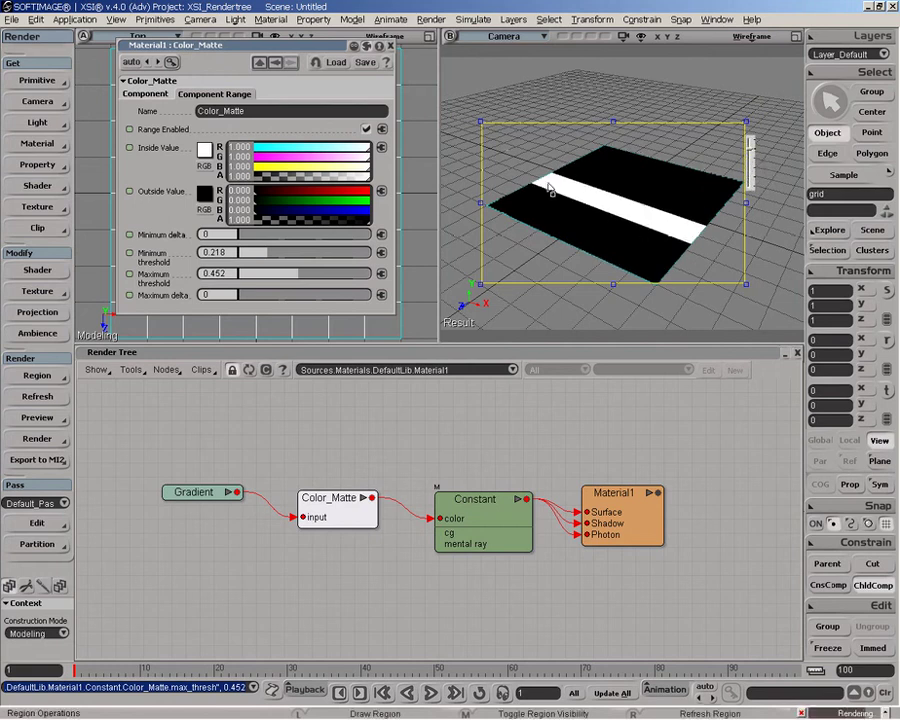
- Soften the edges of the Color_Matte range with a minimum delta of 0.053 and a maximum delta of 0.074
left_click(245, 234)
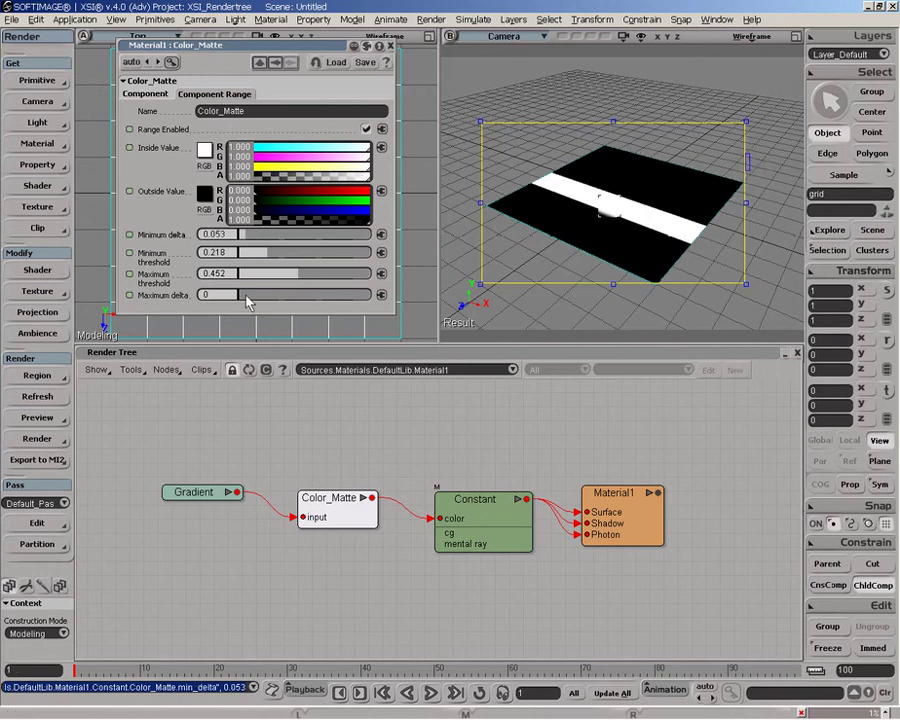
left_click(246, 295)
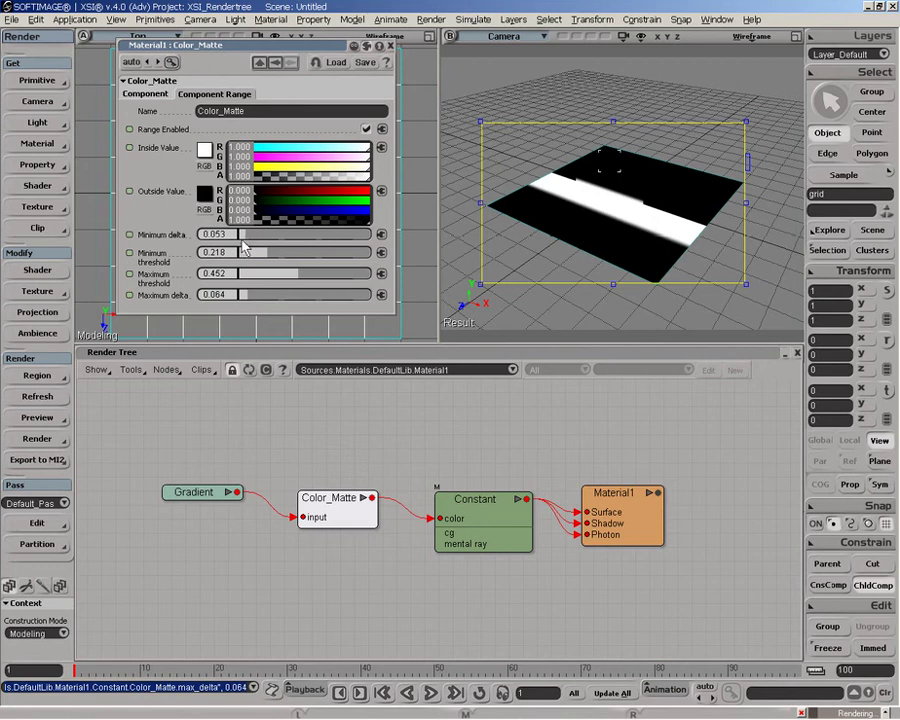
left_click(241, 236)
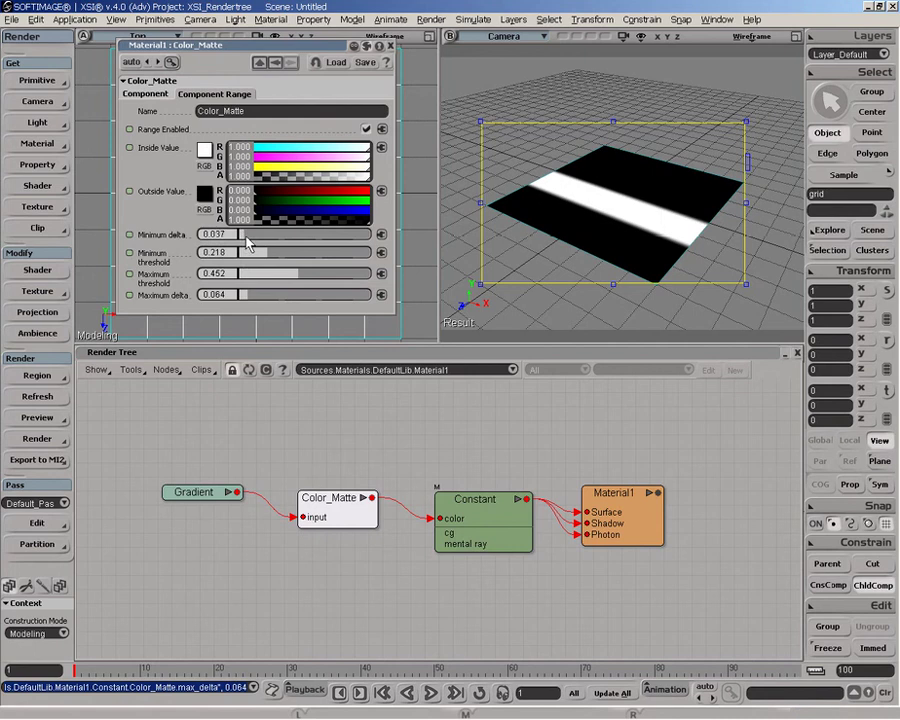
left_click_drag(246, 238, 248, 239)
left_click(249, 296)
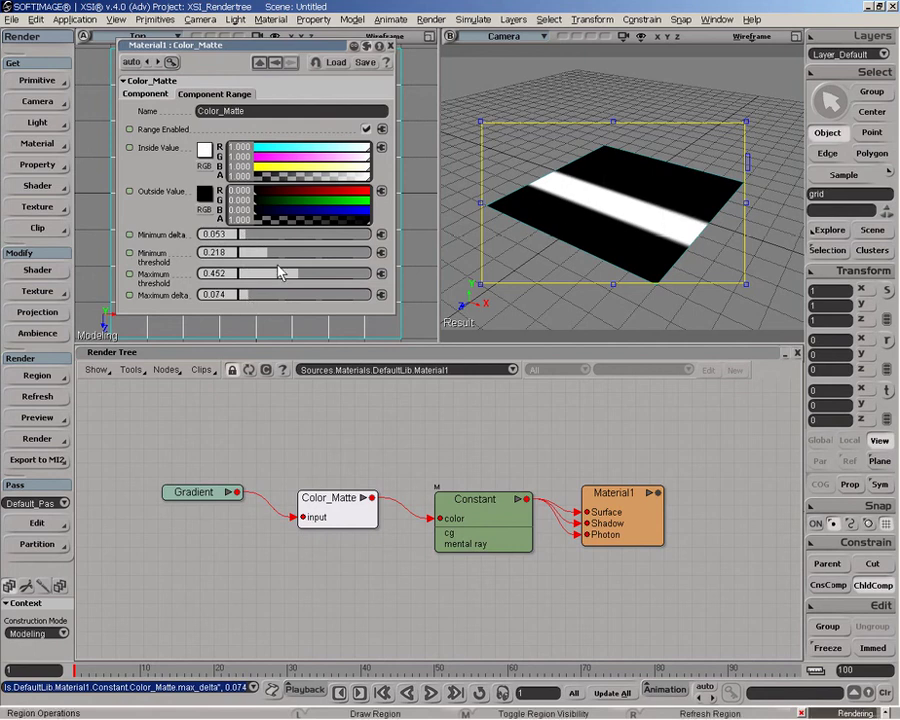
- Widen the Color_Matte range with a minimum threshold of 0.324 and a maximum threshold of 0.761
left_click(289, 253)
left_click_drag(300, 274, 341, 278)
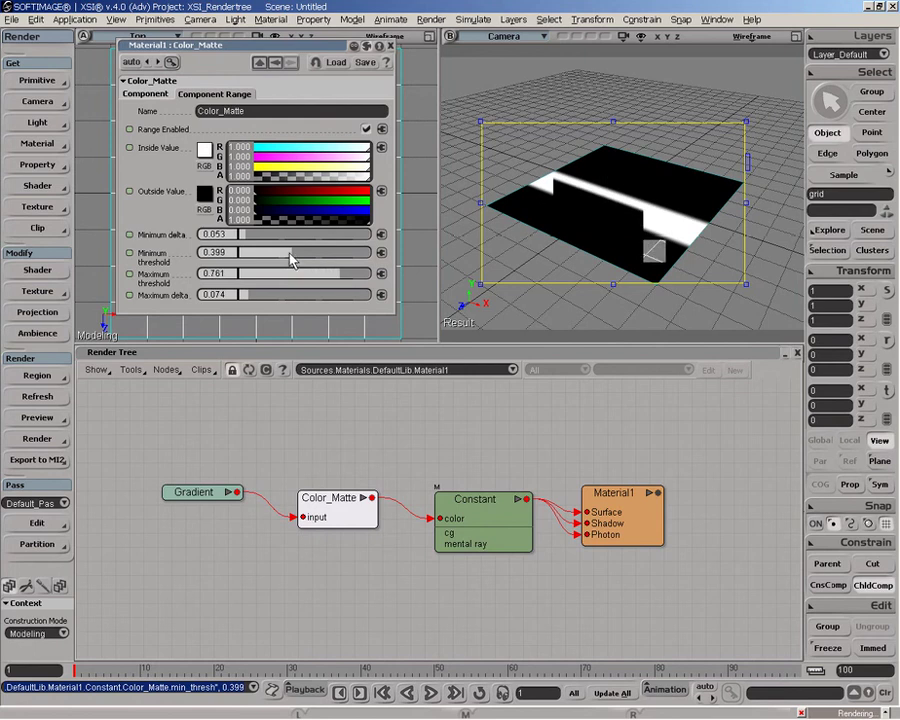
left_click_drag(290, 258, 283, 257)
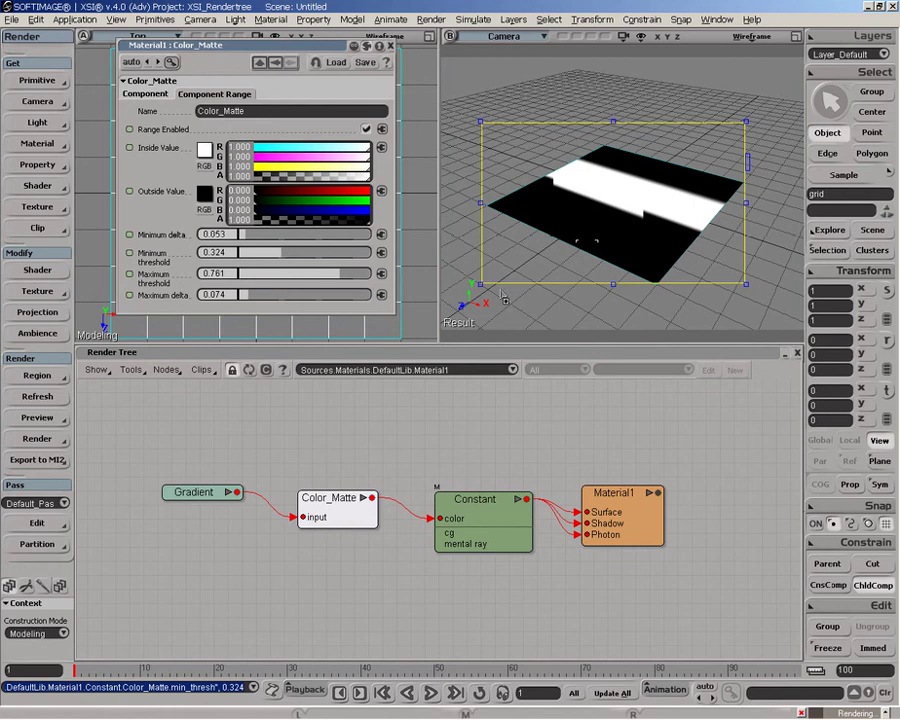
- Add a Scalar Matte color channels node to the Render Tree and place it near Color_Matte
left_click(166, 369)
mouse_move(190, 378)
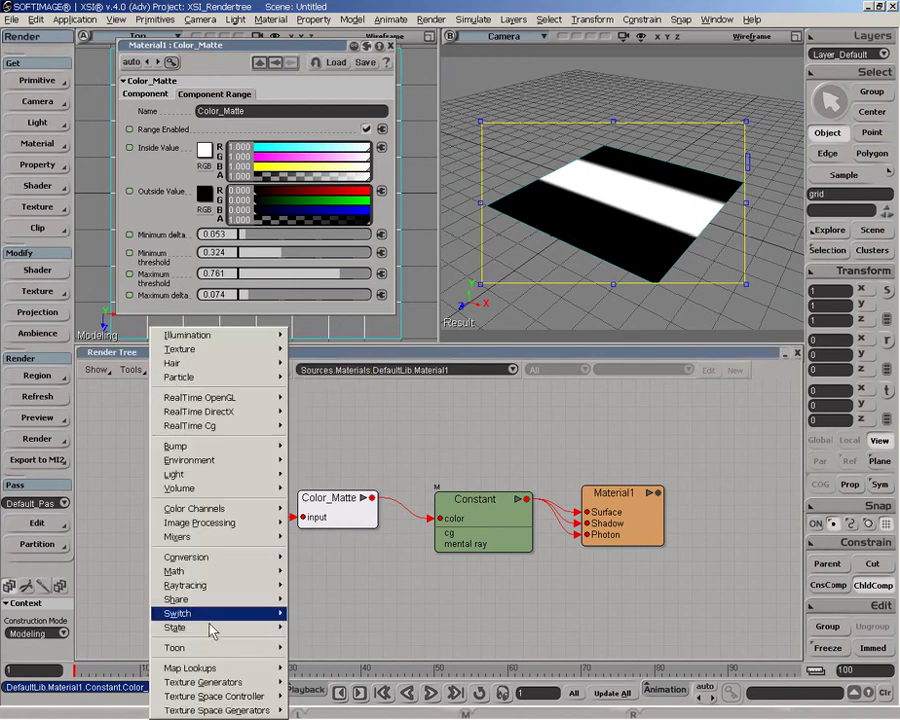
mouse_move(230, 509)
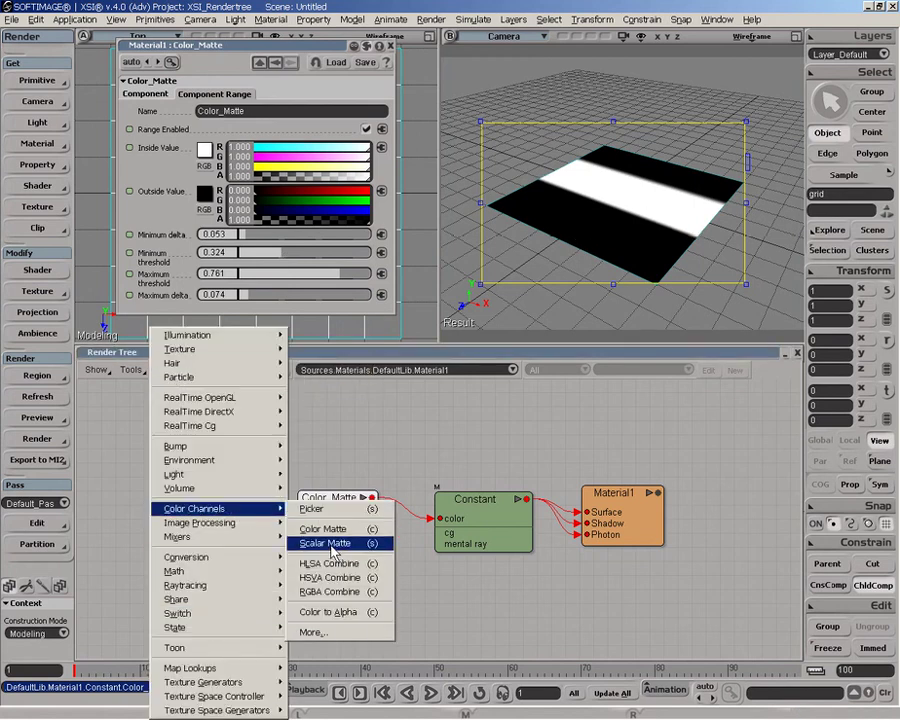
left_click(320, 543)
left_click_drag(396, 409, 330, 504)
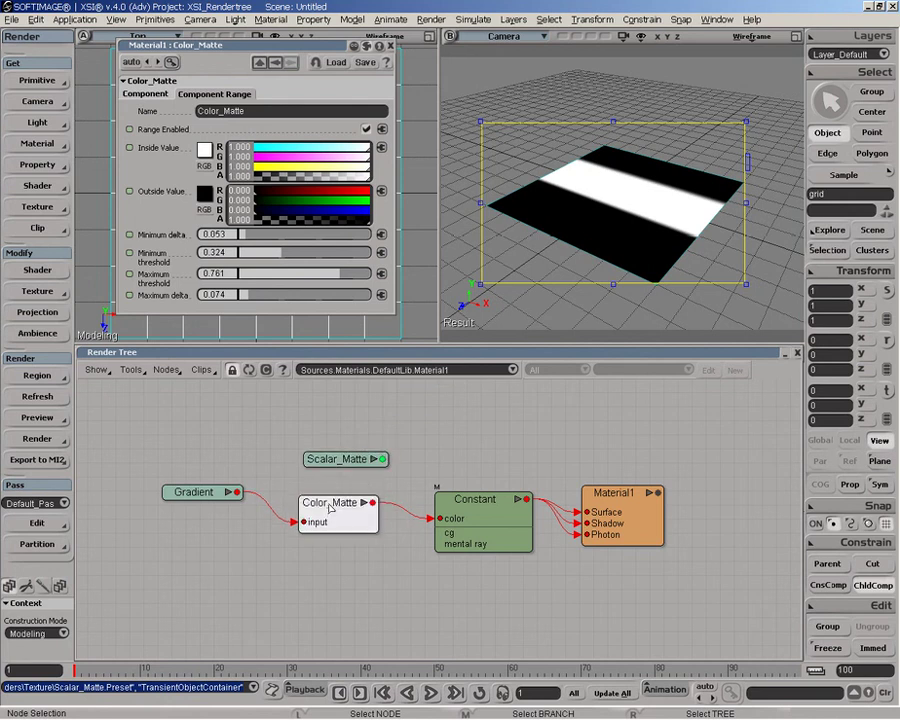
- Expand the Scalar_Matte node to show all its ports and arrange it directly below Color_Matte
left_click(316, 462)
left_click(374, 459)
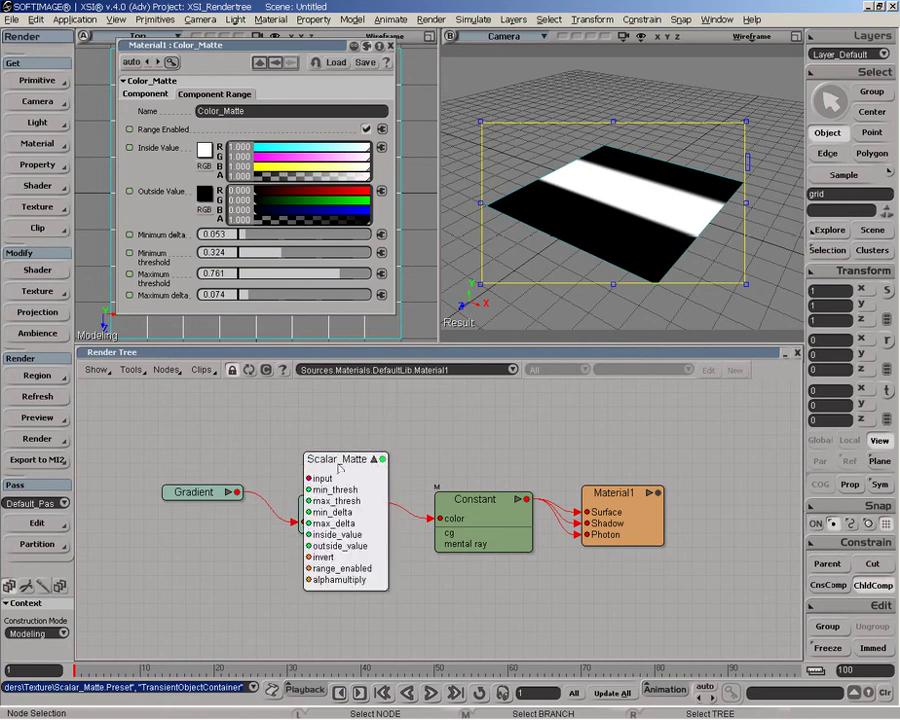
left_click_drag(350, 400, 326, 556)
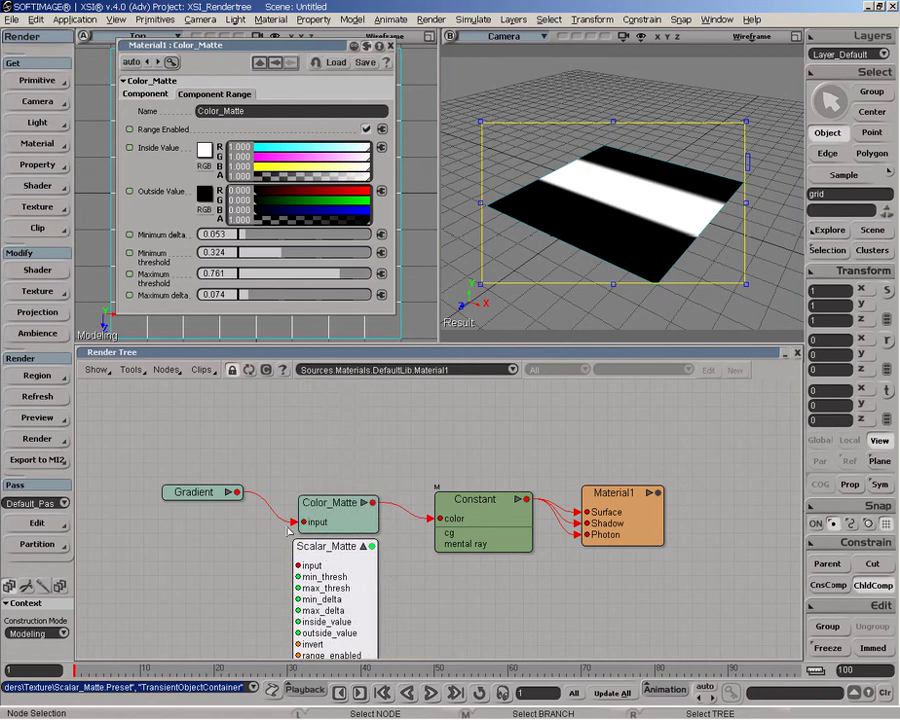
middle_click_drag(236, 494, 240, 465)
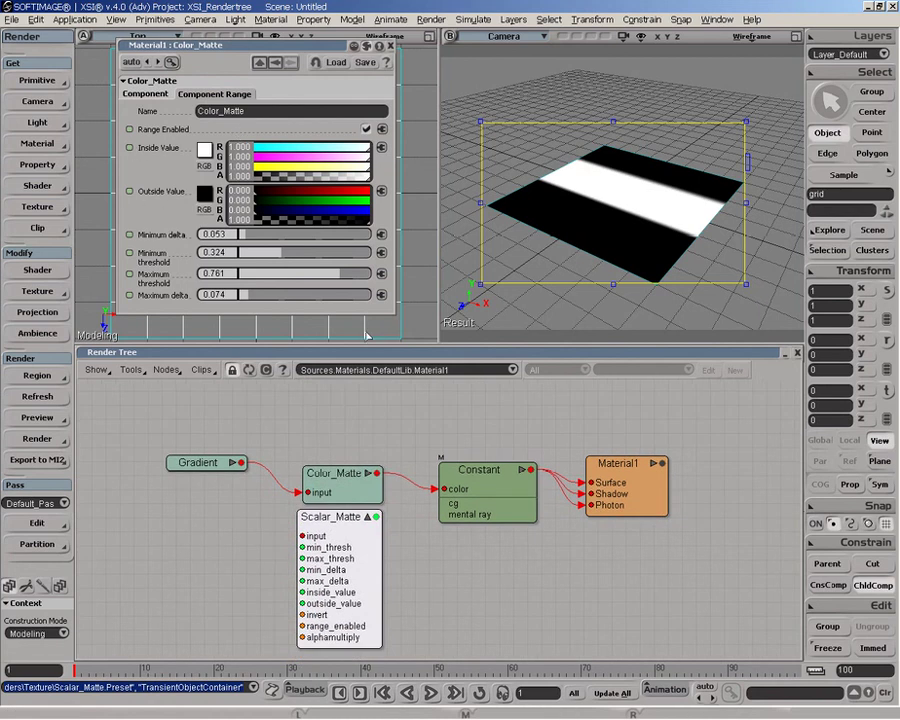
left_click(340, 478)
left_click(344, 533)
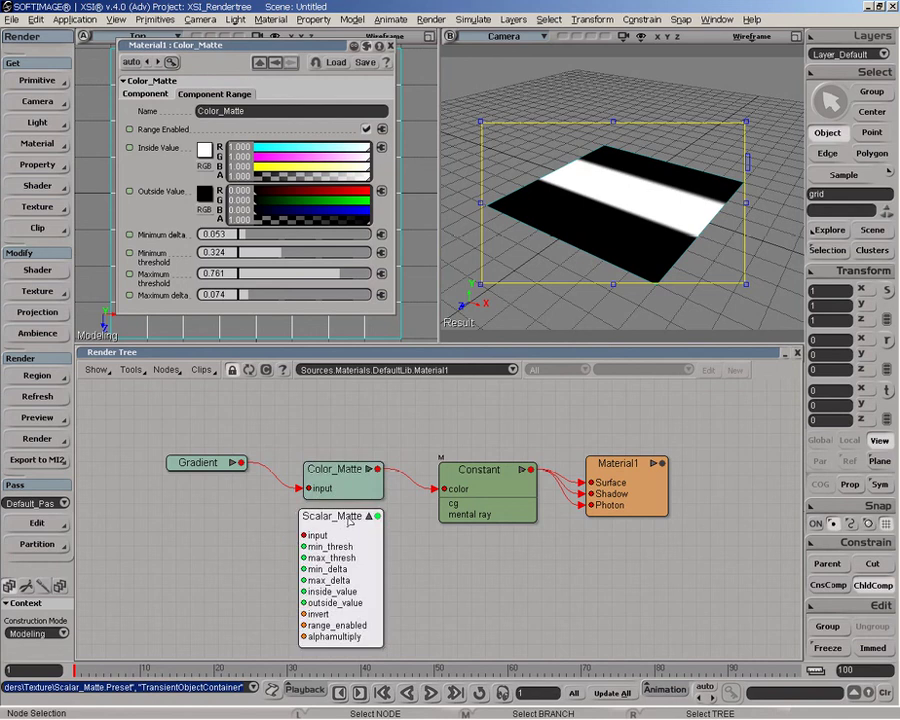
- Open the Scalar_Matte properties and enable its component range
double_click(344, 533)
left_click(214, 93)
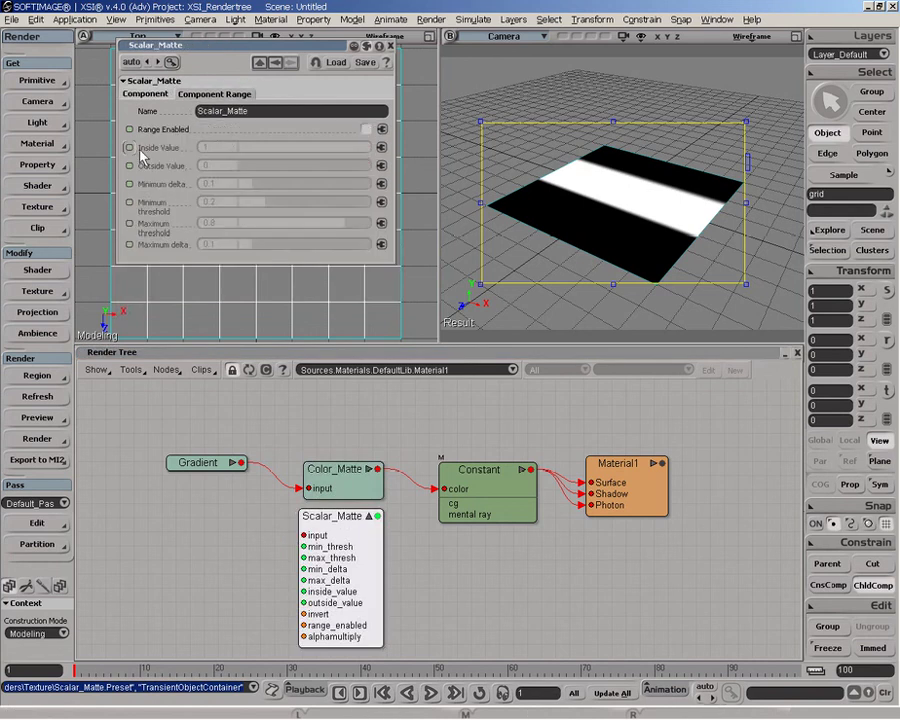
left_click(366, 129)
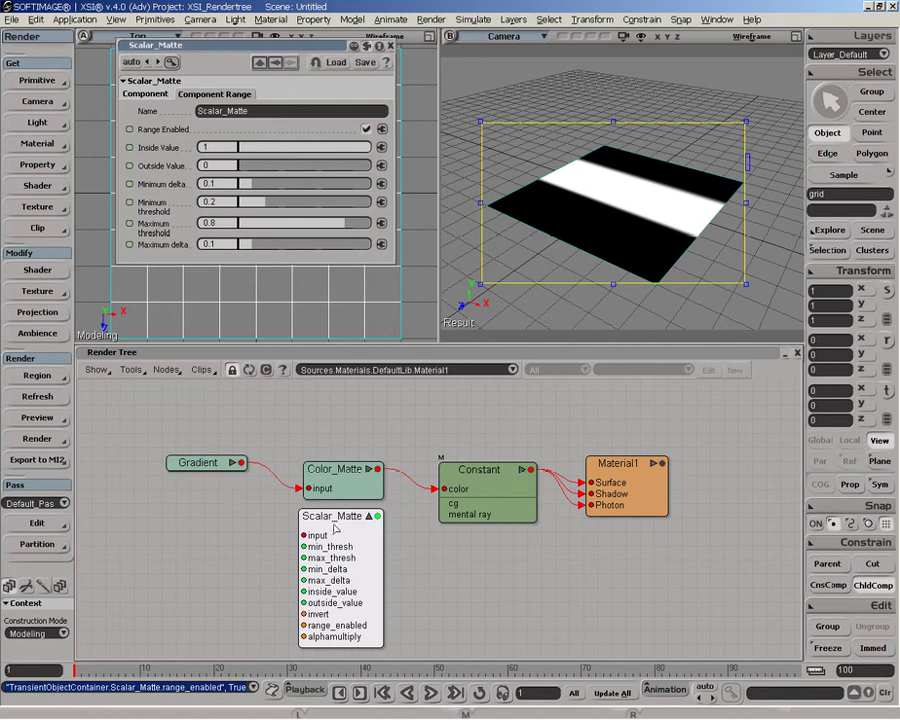
- Move Color_Matte level with the Gradient node and reposition Scalar_Matte closely beneath it
left_click_drag(336, 525, 339, 523)
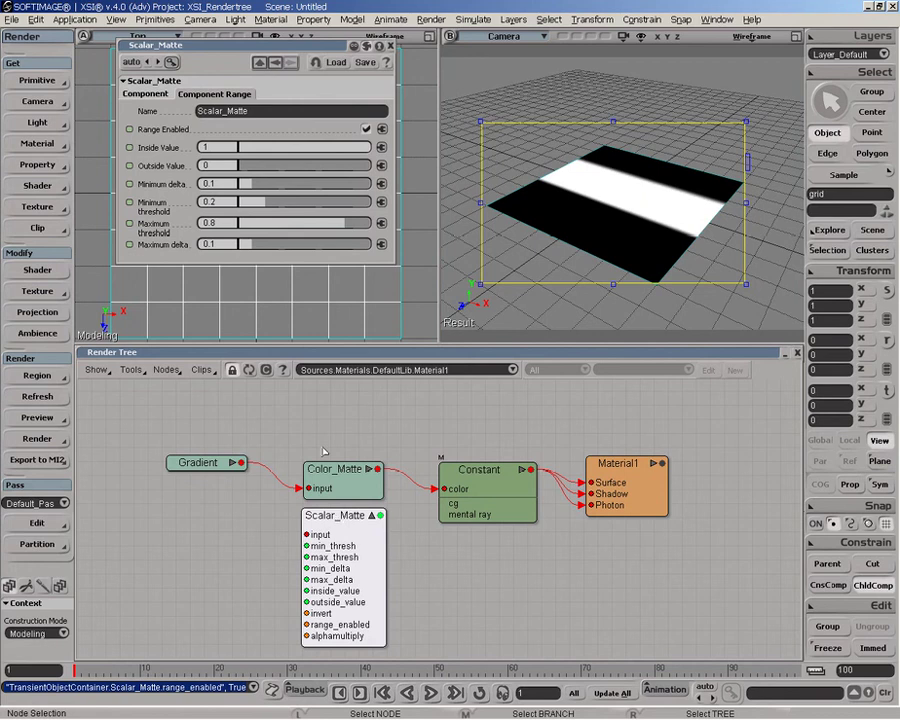
left_click_drag(347, 485, 346, 457)
left_click_drag(343, 525, 340, 493)
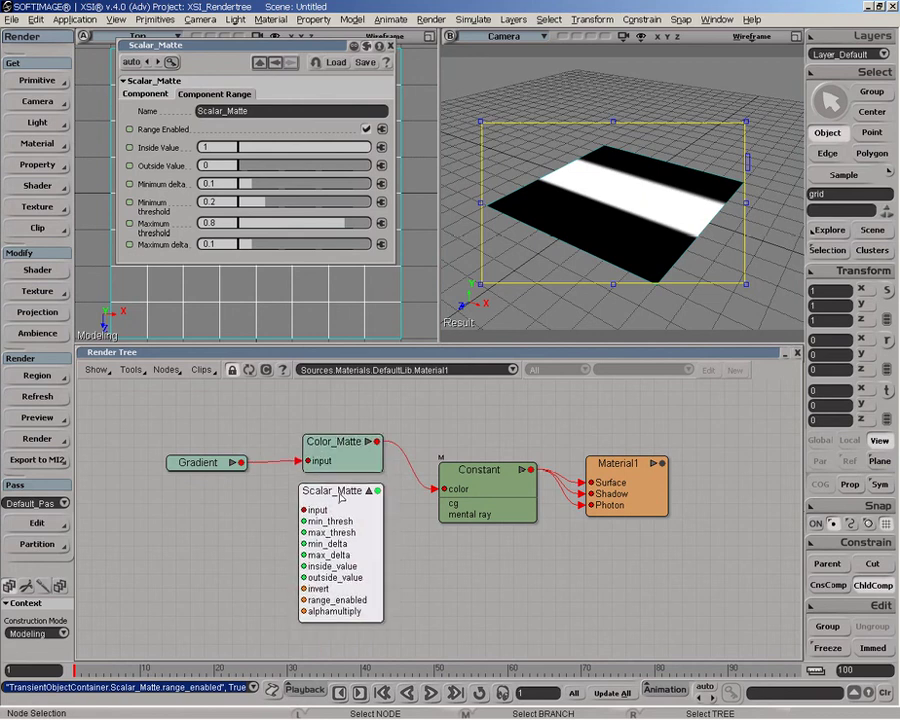